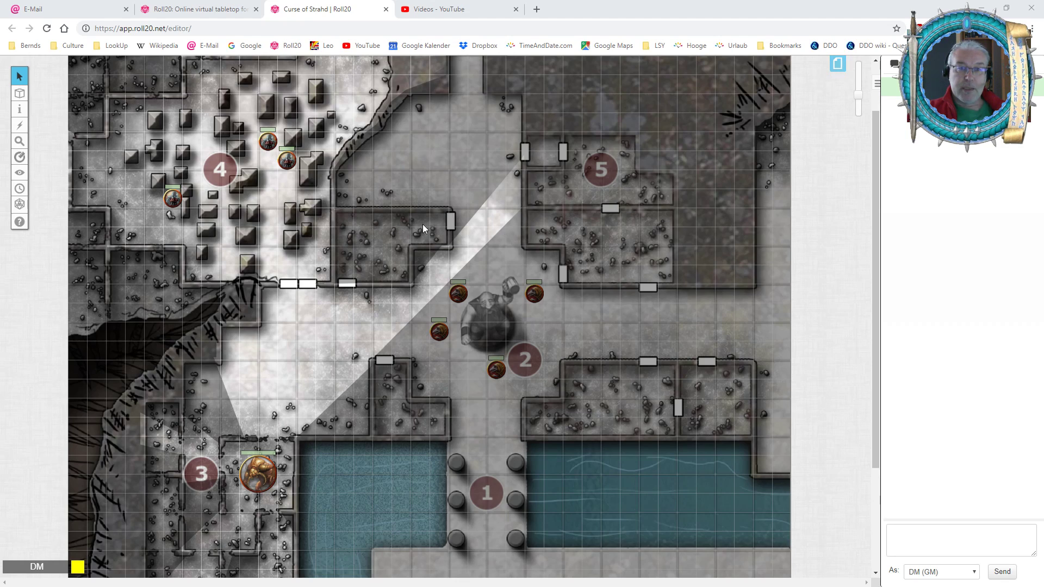
Add the crossed-out circle status marker to the token in area 4 nearest the east wall and deselect it.
left_click(287, 160)
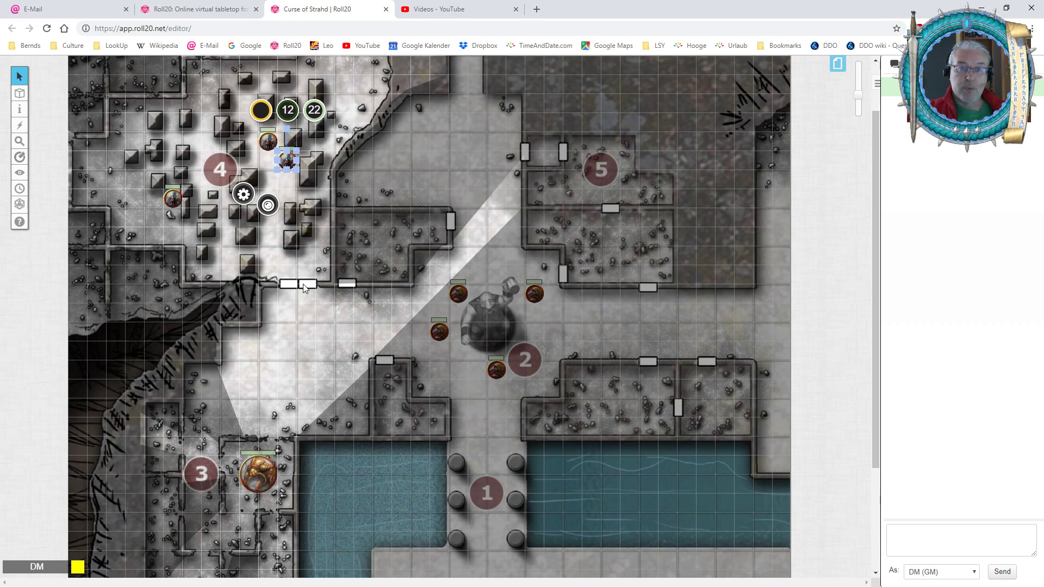
scroll(315, 285, "up", 2)
left_click_drag(859, 94, 859, 87)
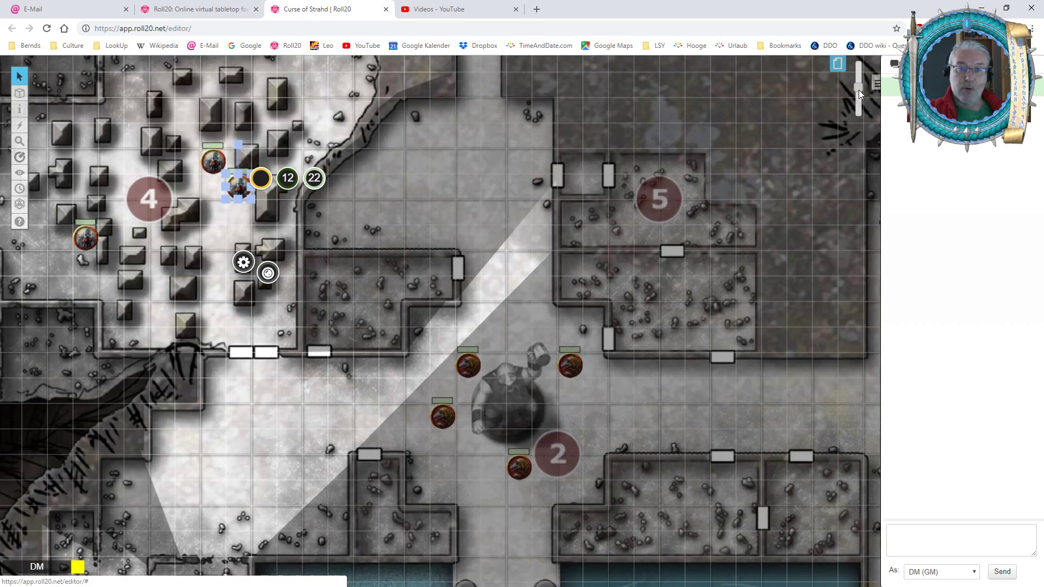
left_click_drag(227, 247, 243, 255)
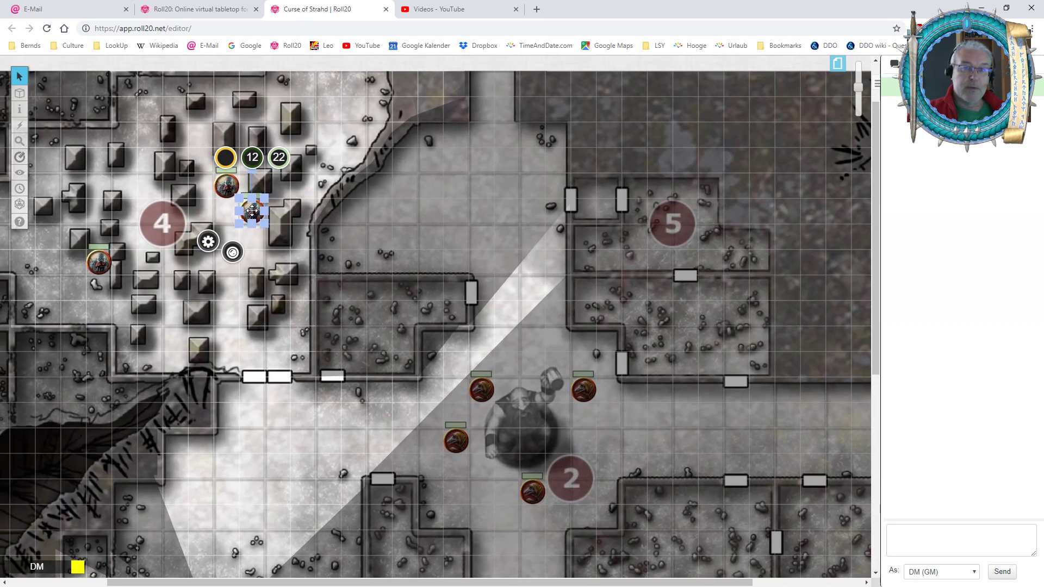
mouse_move(236, 261)
left_click(327, 253)
left_click(340, 234)
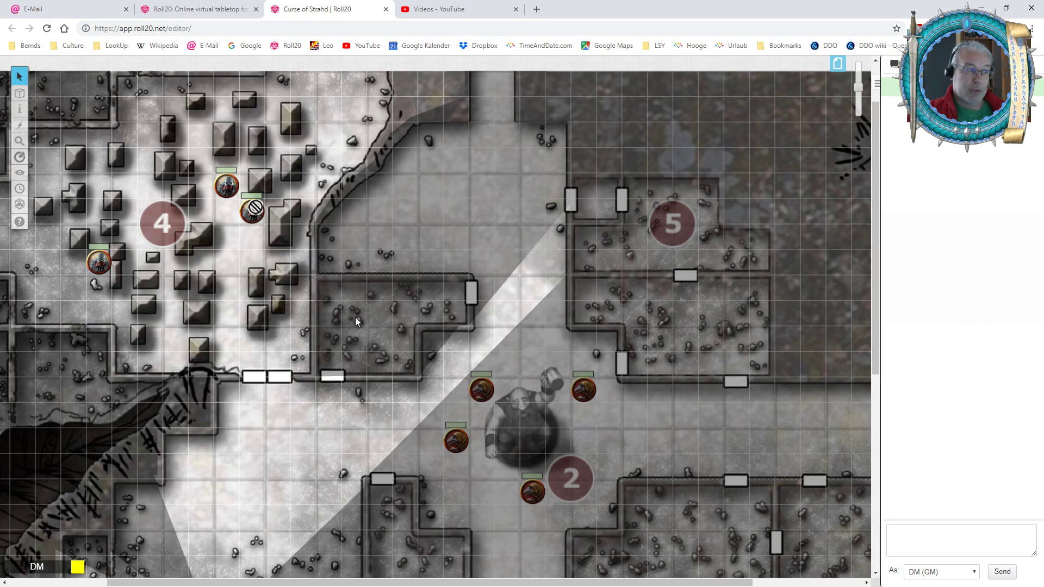
Remove the crossed-out circle status marker from the same area 4 token and deselect it.
left_click(252, 213)
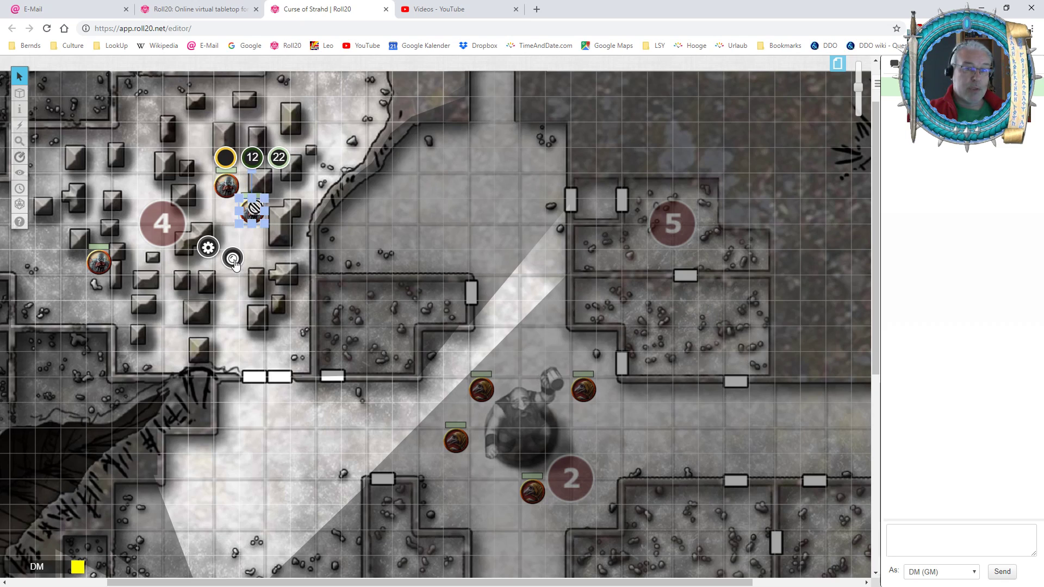
left_click(235, 261)
left_click(327, 259)
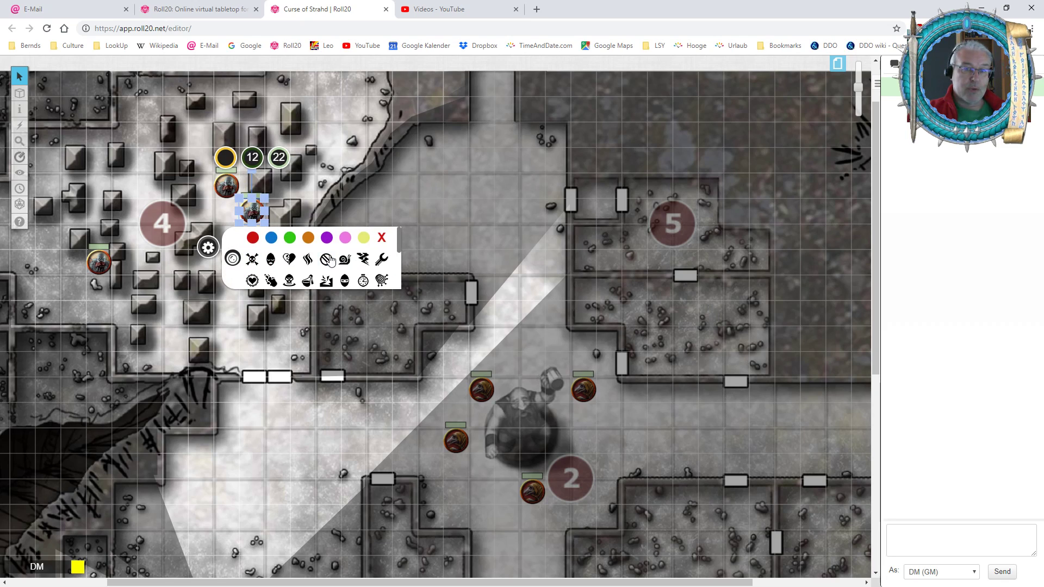
left_click(353, 203)
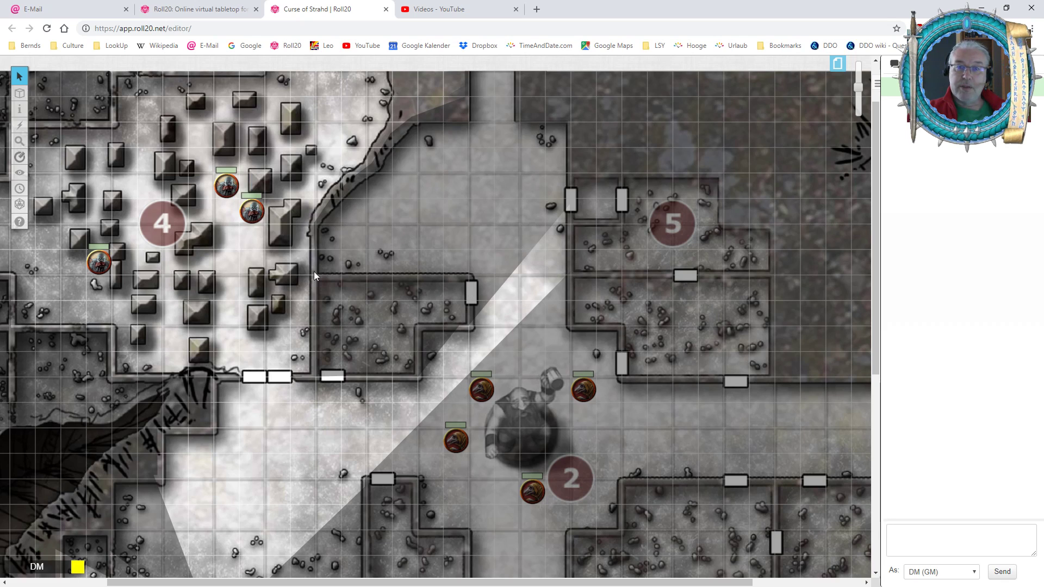
Review the page size, scale and grid settings of the 10' Grid Map page, then close them.
left_click_drag(295, 350, 347, 368)
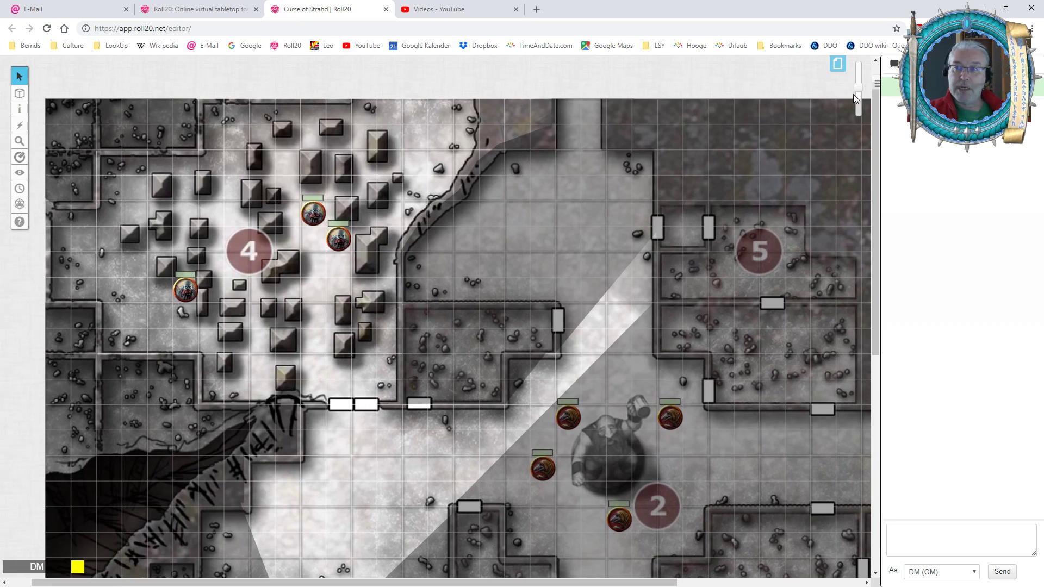
left_click(857, 95)
left_click_drag(857, 95, 855, 103)
scroll(677, 334, "down", 3)
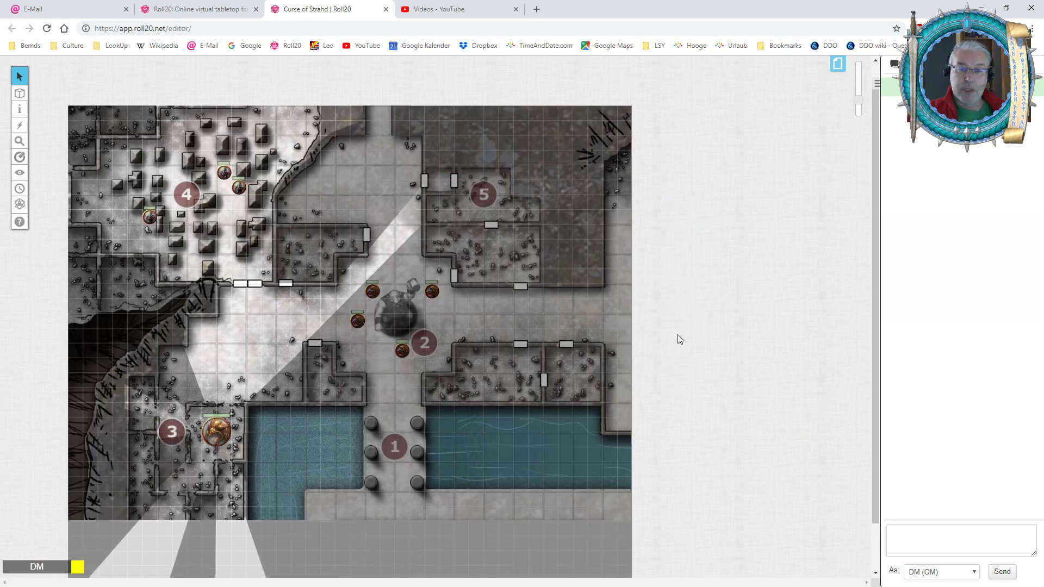
scroll(407, 344, "up", 2)
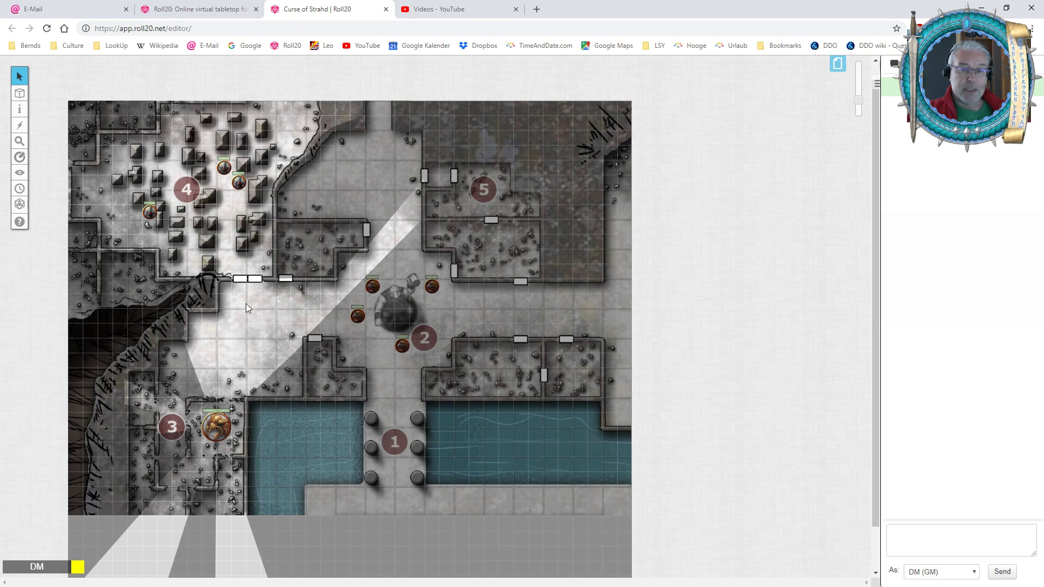
left_click(837, 64)
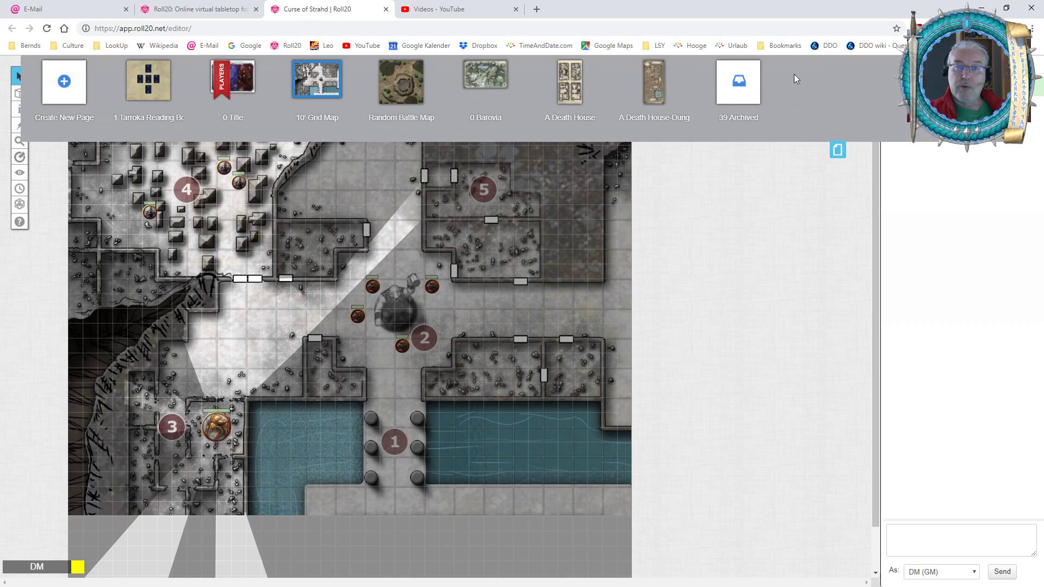
left_click(285, 73)
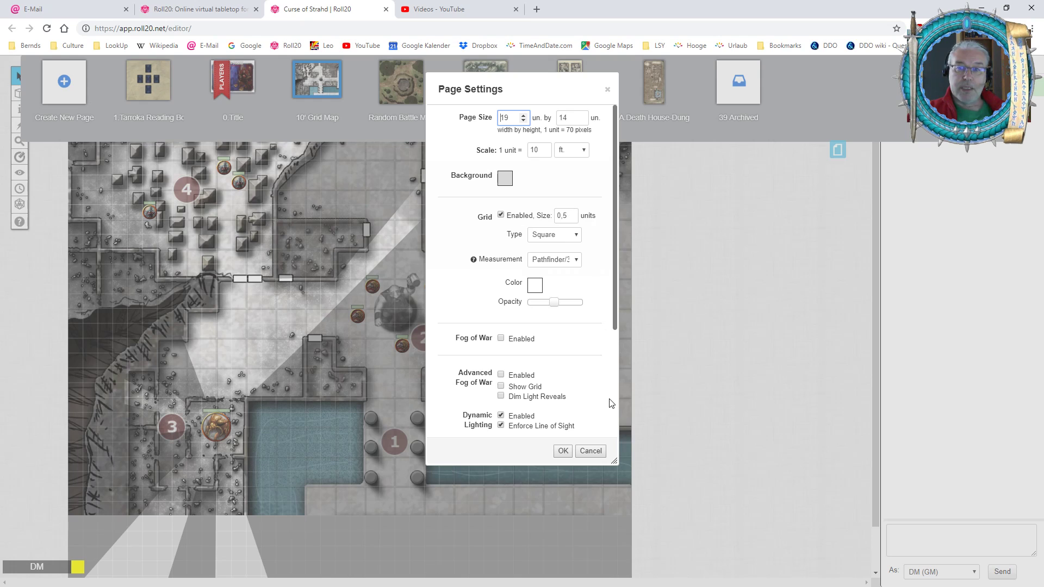
left_click(563, 451)
left_click(837, 152)
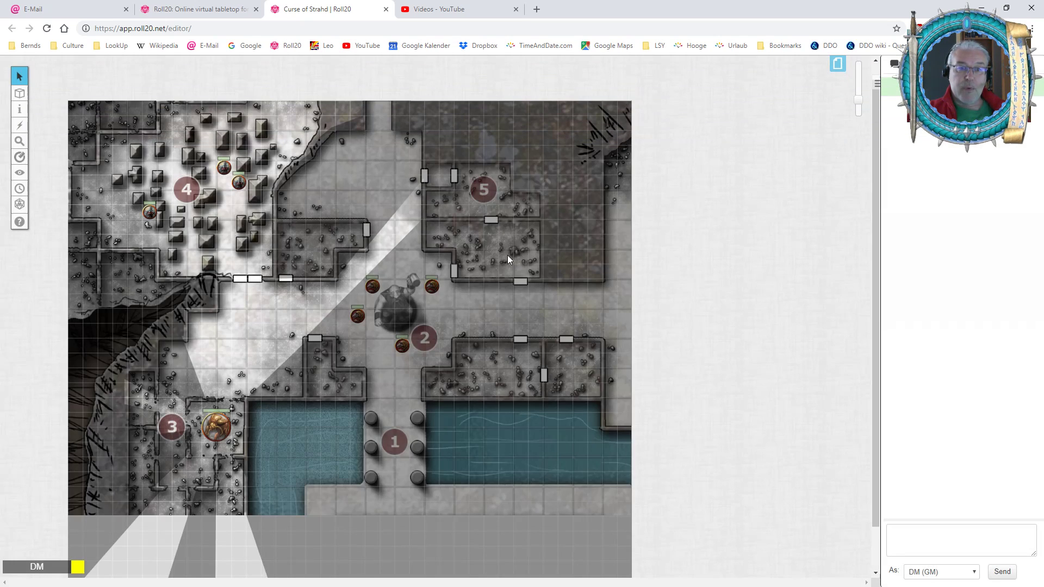
Select the token west of the statue in area 2 to examine its size against the grid, and deselect it.
left_click(362, 321)
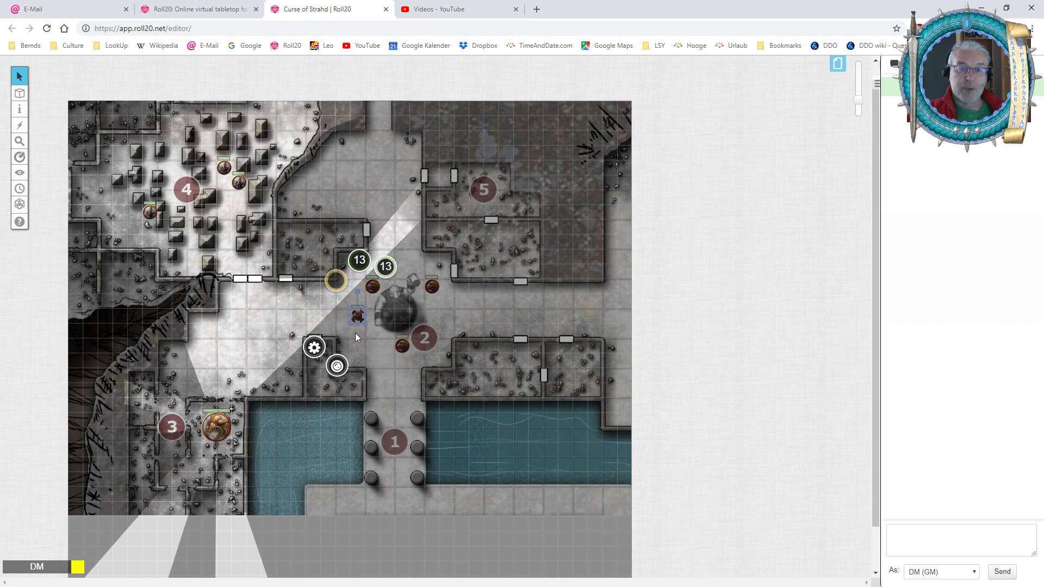
mouse_move(366, 325)
left_mouse_down()
mouse_move(379, 337)
mouse_move(364, 325)
left_mouse_up()
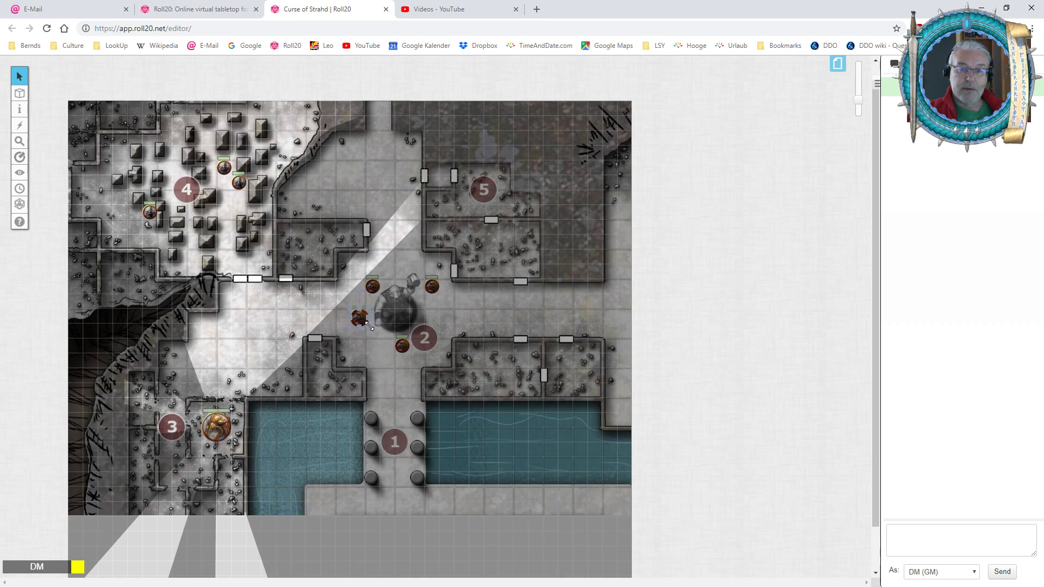
left_click(433, 380)
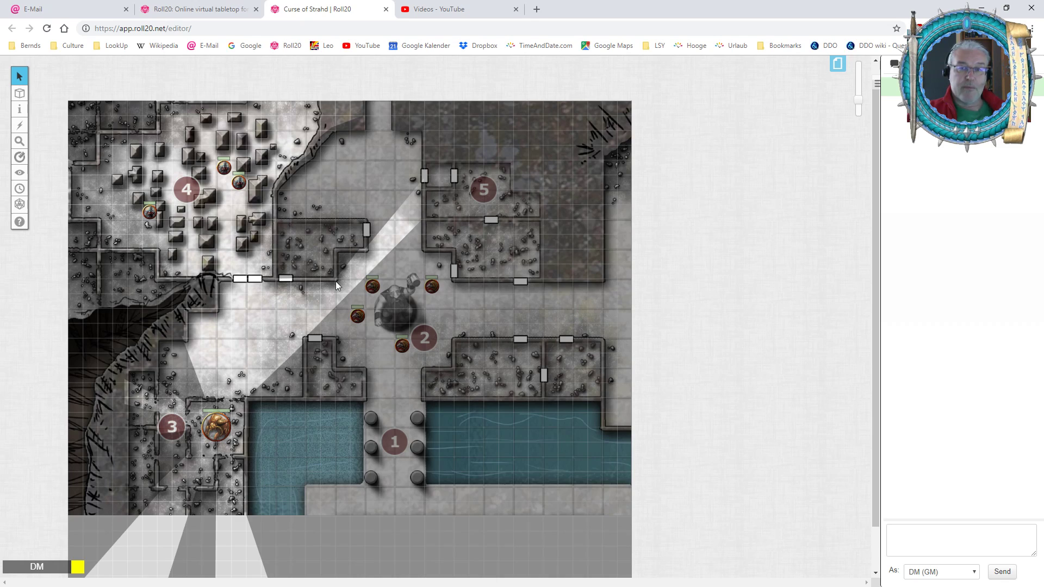
Switch to the Map & Background layer and select the map image.
mouse_move(20, 93)
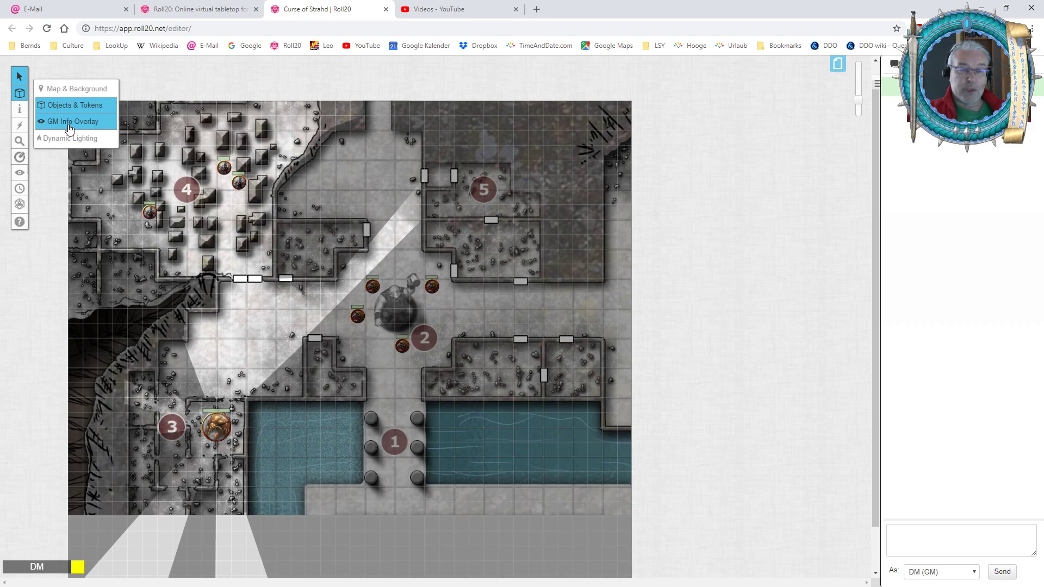
left_click(77, 89)
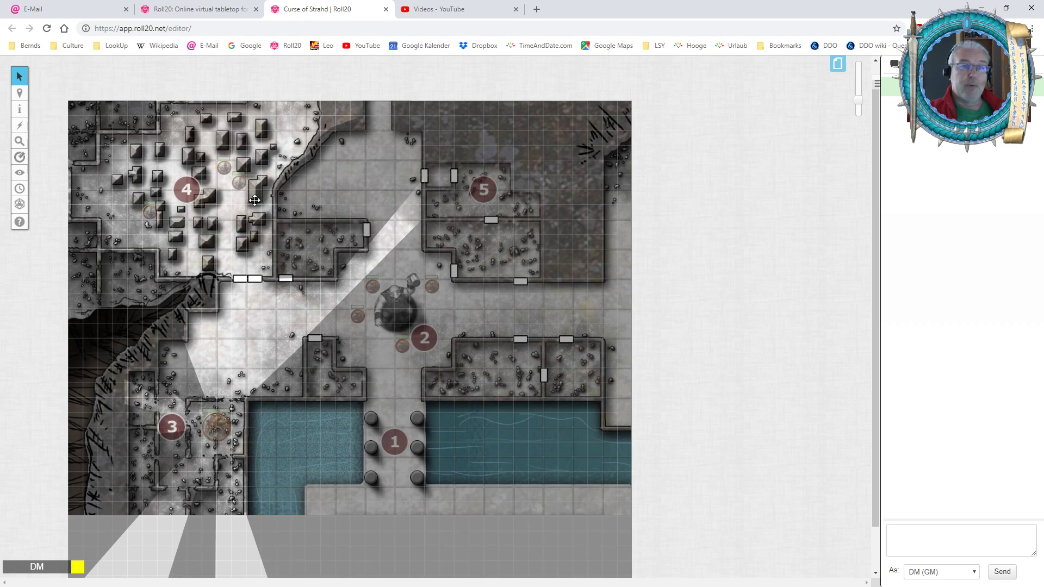
left_click(291, 315)
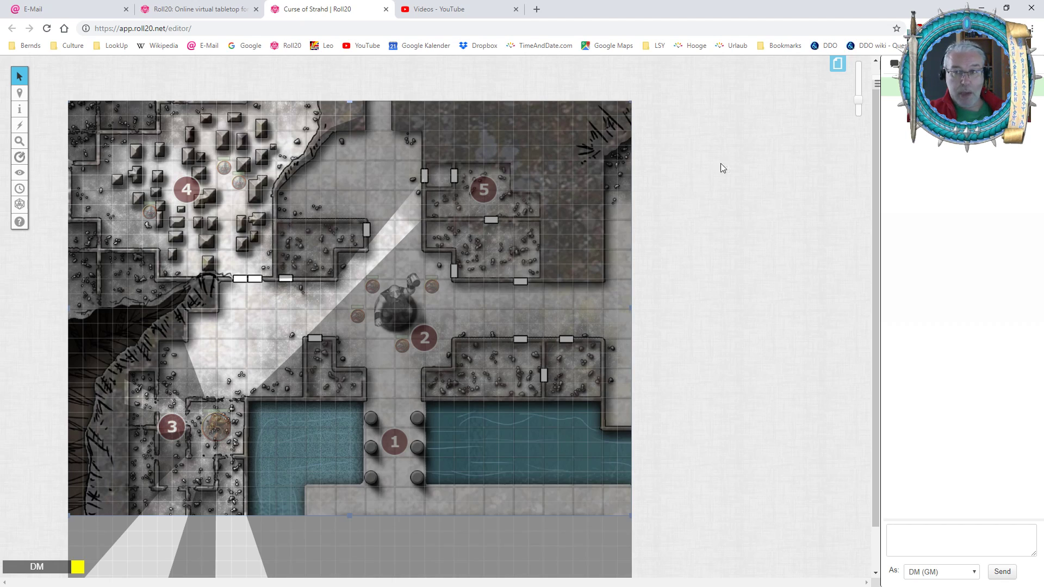
Set the 10' Grid Map page's size to 38 by 28 units and its scale to 5 ft per unit.
left_click(838, 64)
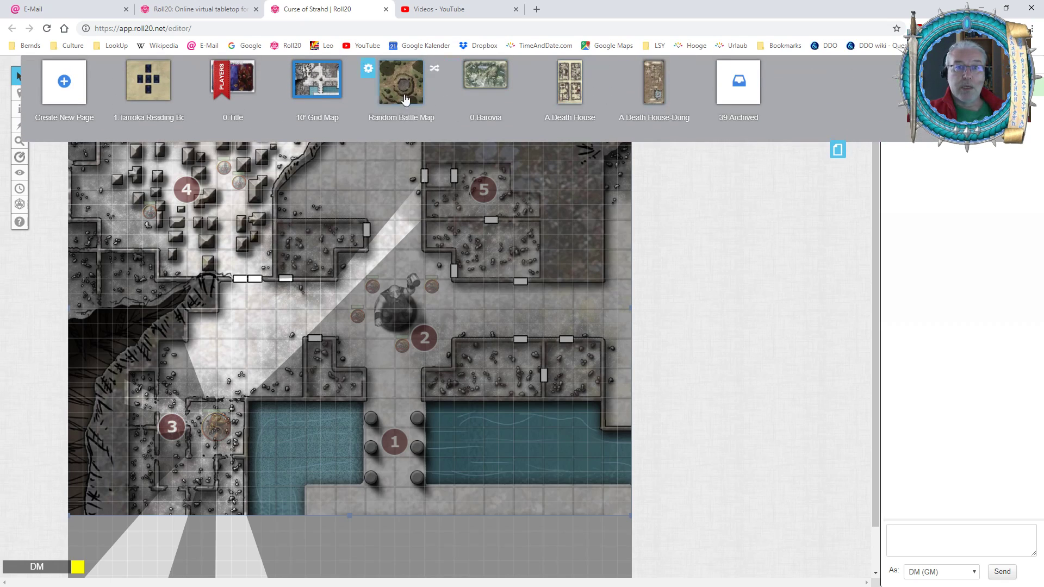
left_click(283, 69)
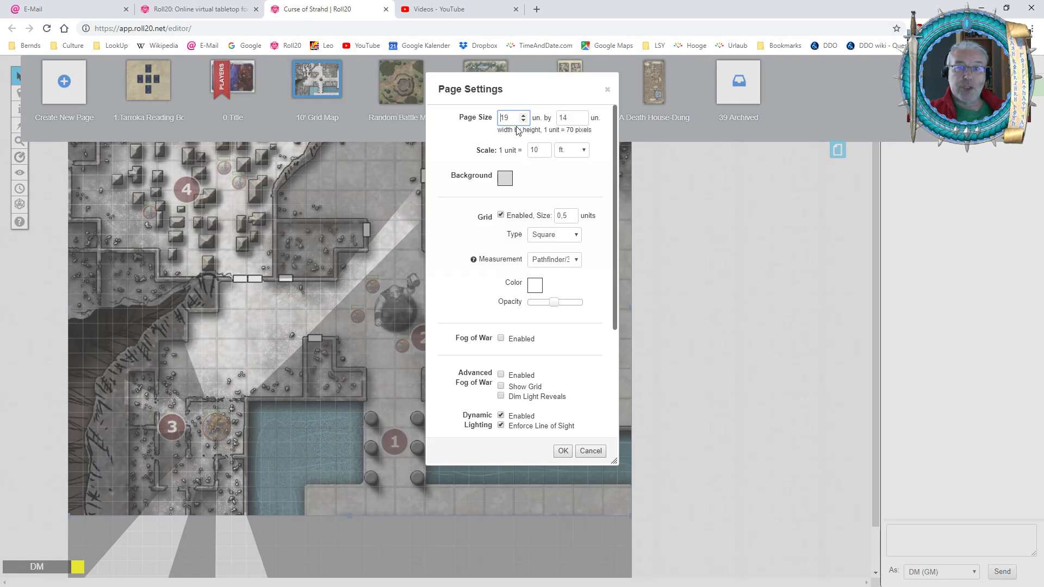
left_click_drag(516, 118, 480, 124)
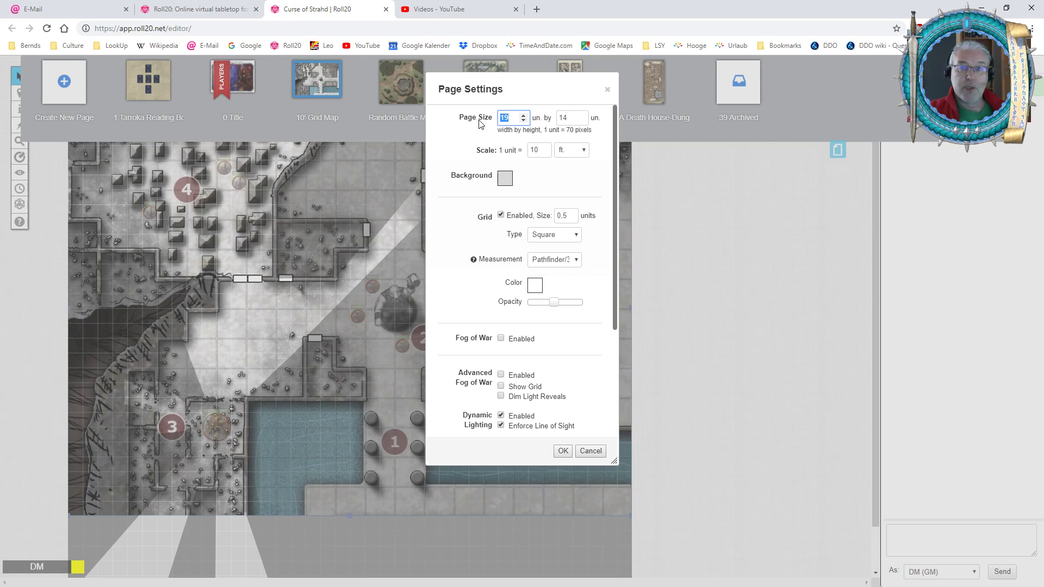
type("38")
key("Tab")
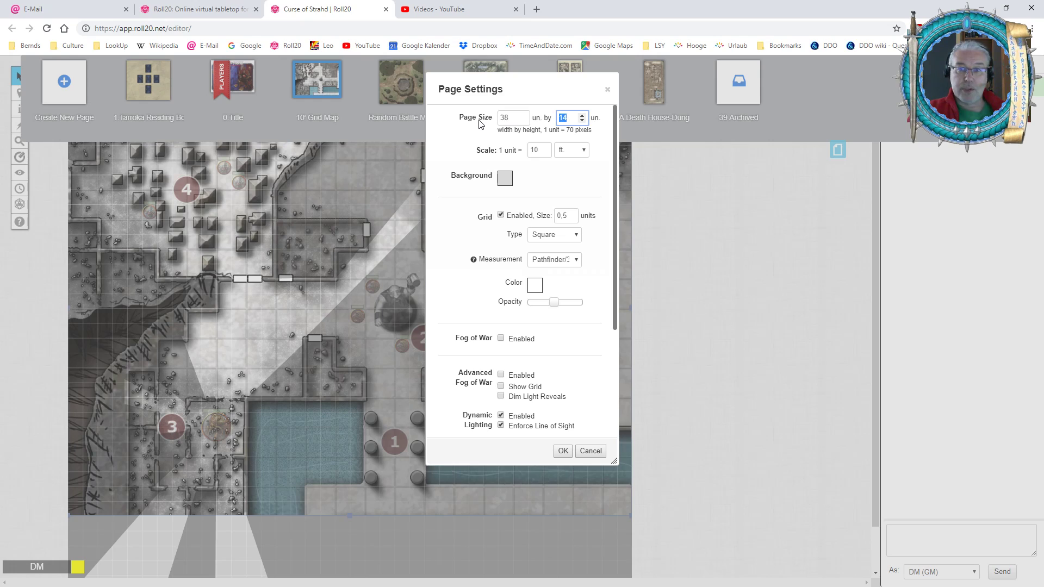
type("28")
key("Tab")
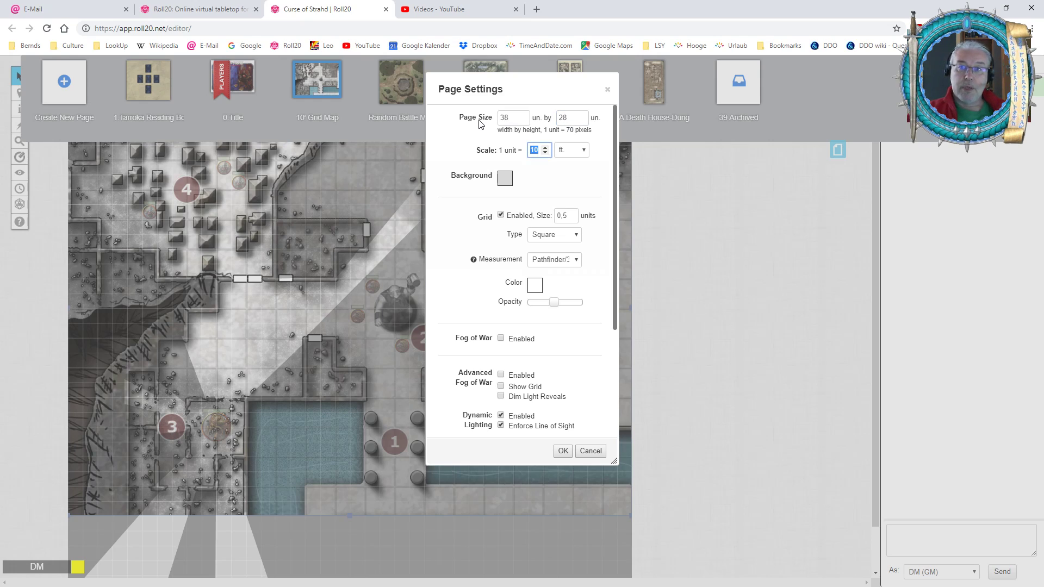
type("5")
key("Tab")
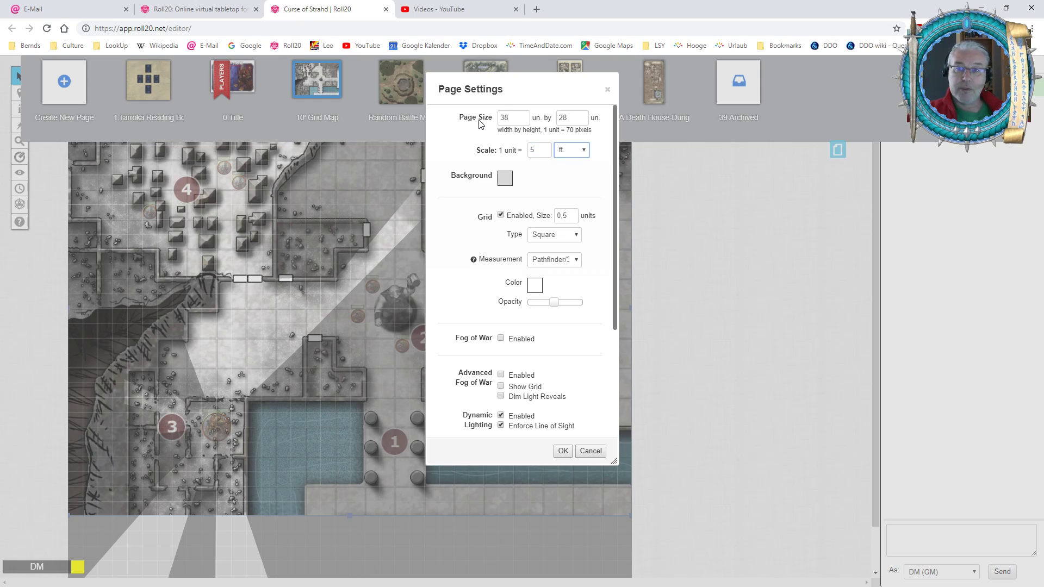
Set the page's grid size to 1 unit and save the page settings.
left_click_drag(556, 216, 585, 279)
type("1")
key("Tab")
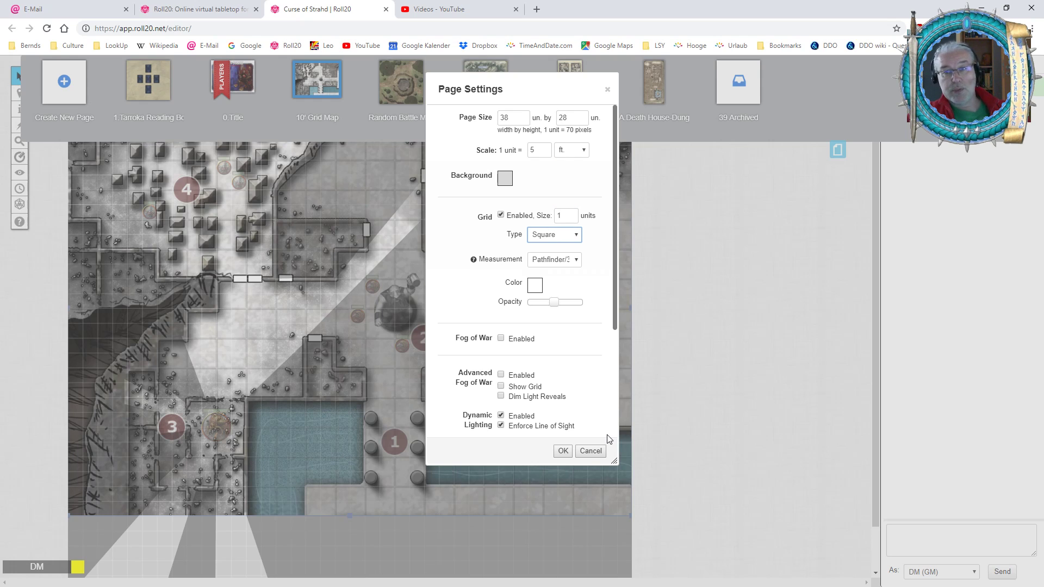
left_click(559, 450)
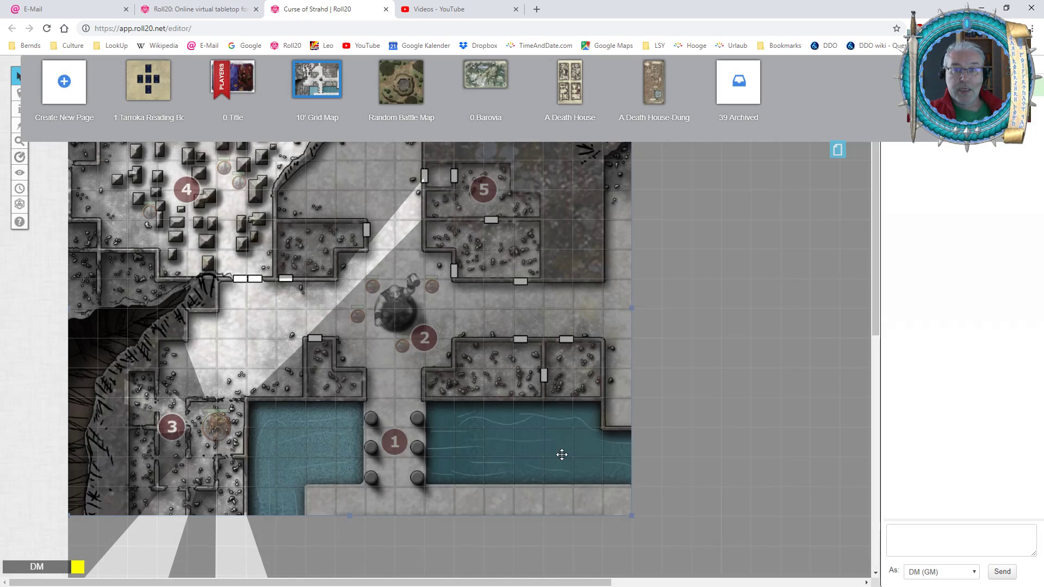
left_click(838, 150)
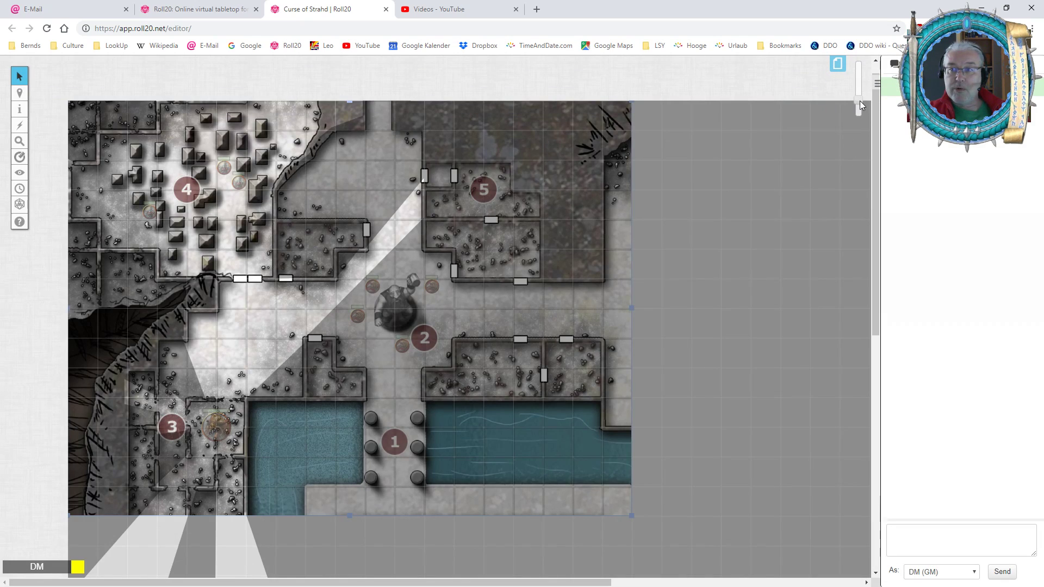
Set the map image's dimensions to 38 units wide by 28 units high.
scroll(860, 100, "down", 5)
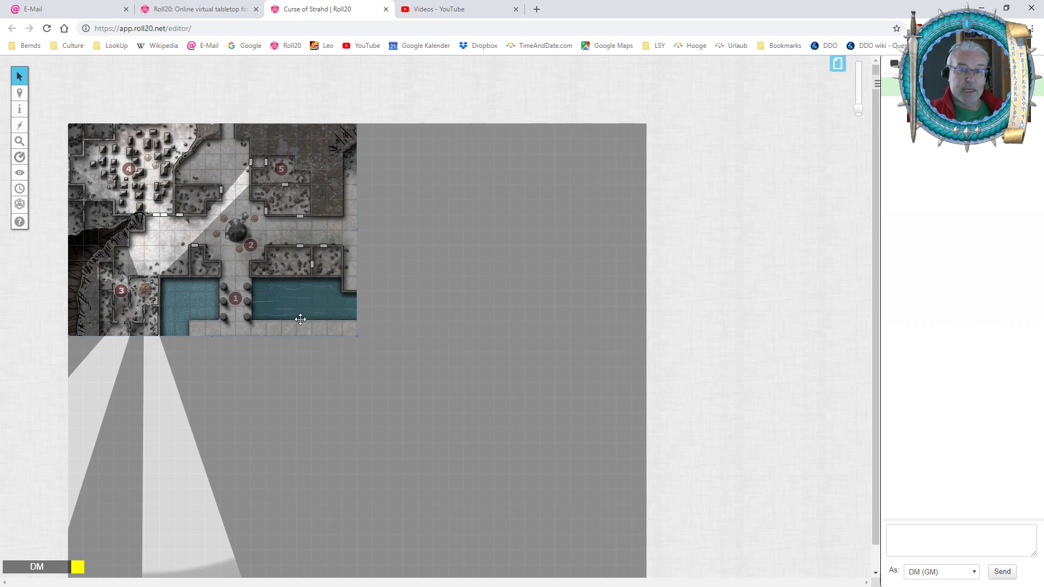
left_click_drag(857, 103, 860, 87)
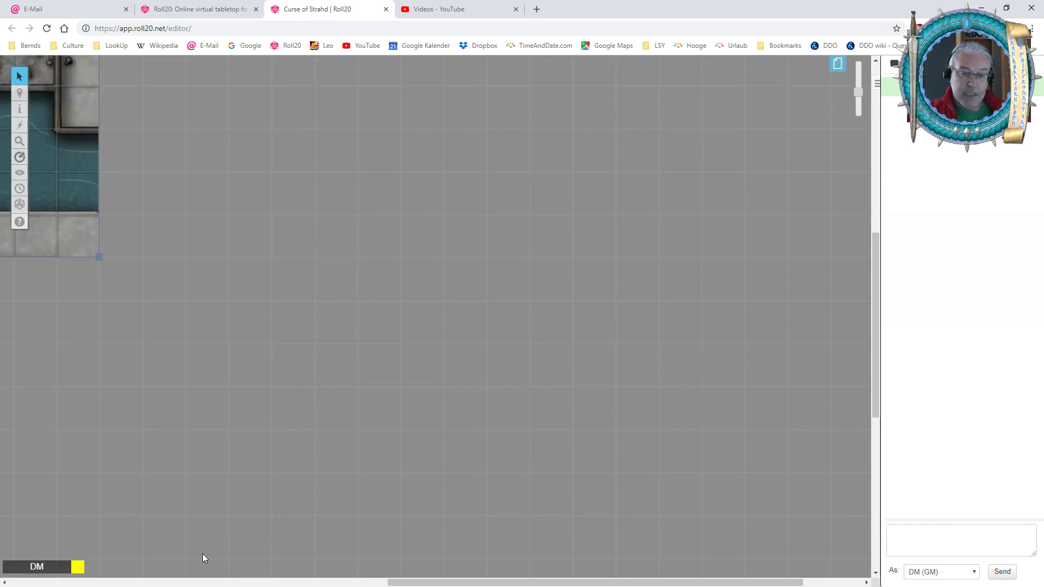
left_click_drag(417, 582, 167, 572)
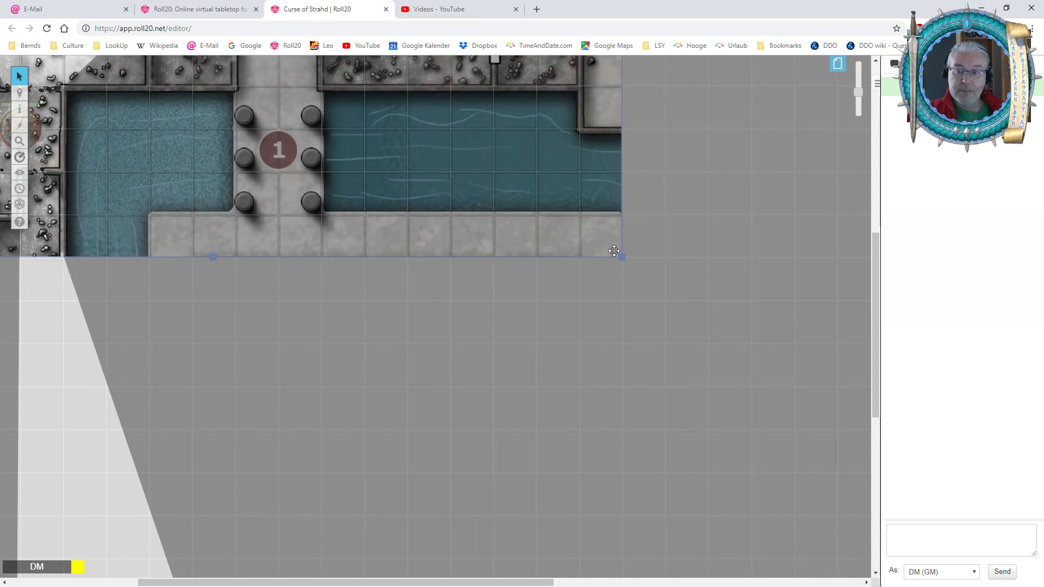
left_click_drag(872, 262, 852, 188)
right_click(334, 251)
mouse_move(362, 230)
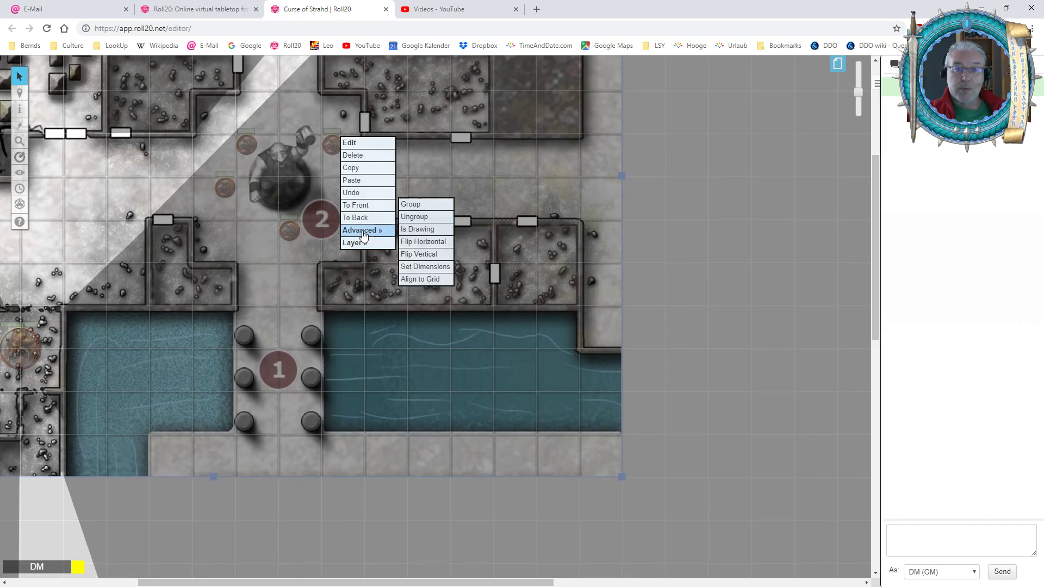
left_click(422, 268)
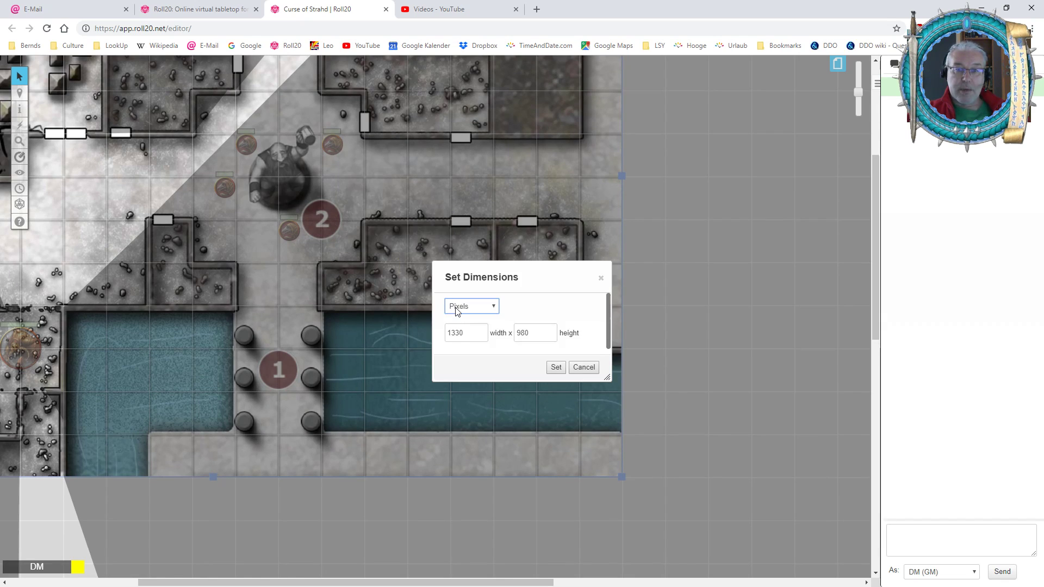
key("Down")
key("Tab")
type("38")
key("Tab")
type("28")
key("Tab")
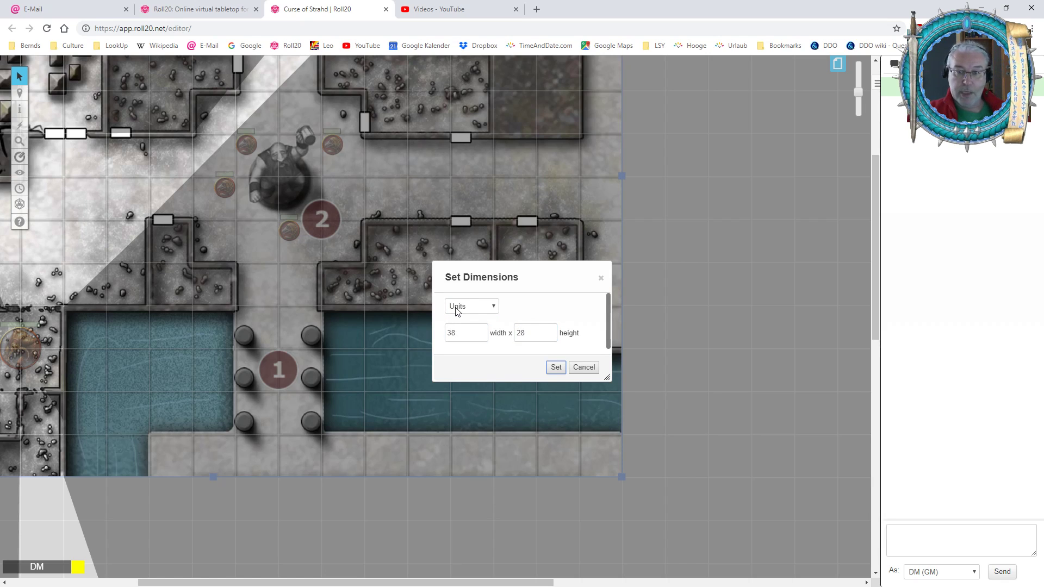
left_click(560, 367)
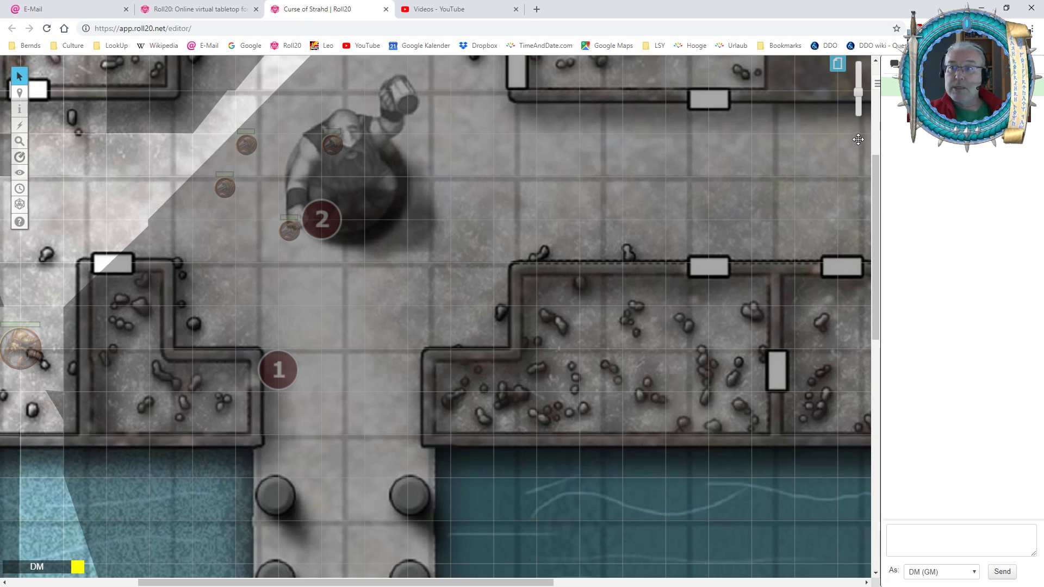
Move the map image to cover the whole page and nudge it up to match the horizontal grid lines.
left_click_drag(858, 93, 858, 109)
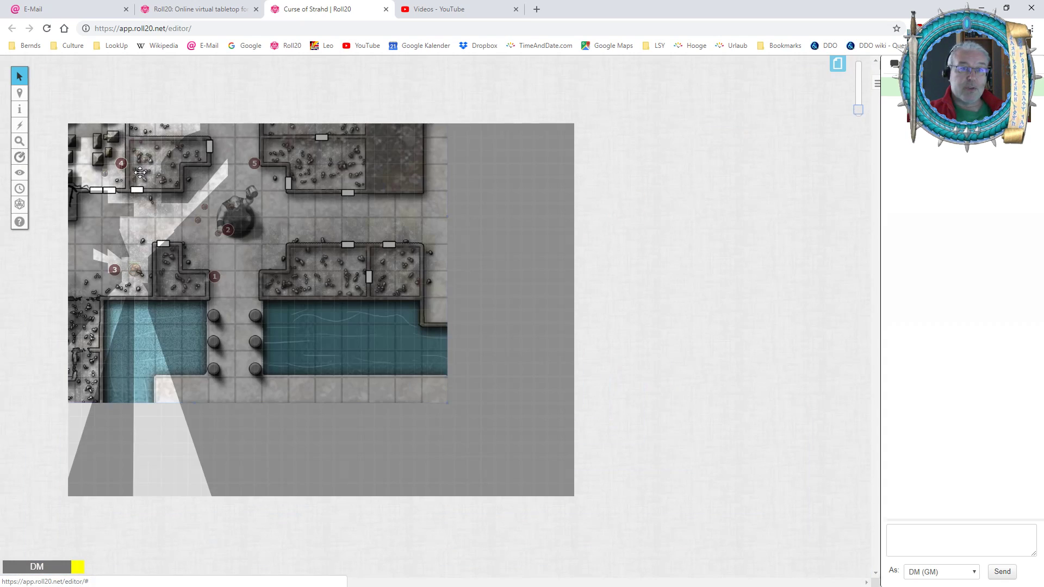
left_click_drag(139, 172, 269, 266)
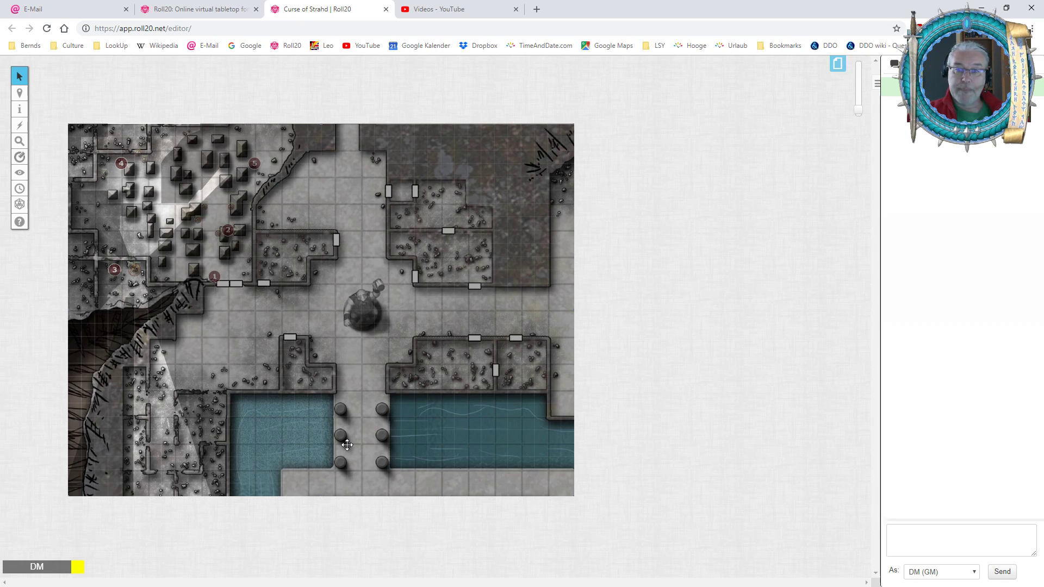
left_click_drag(859, 112, 859, 97)
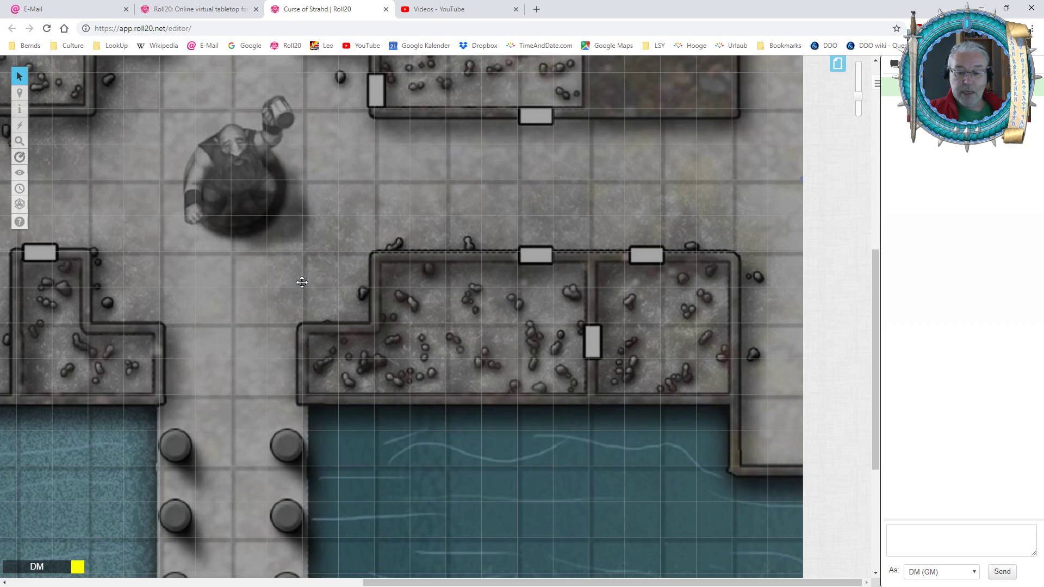
key("alt+Up")
key("alt+Up")
key("alt+Up")
key("alt+Up")
key("alt+Up")
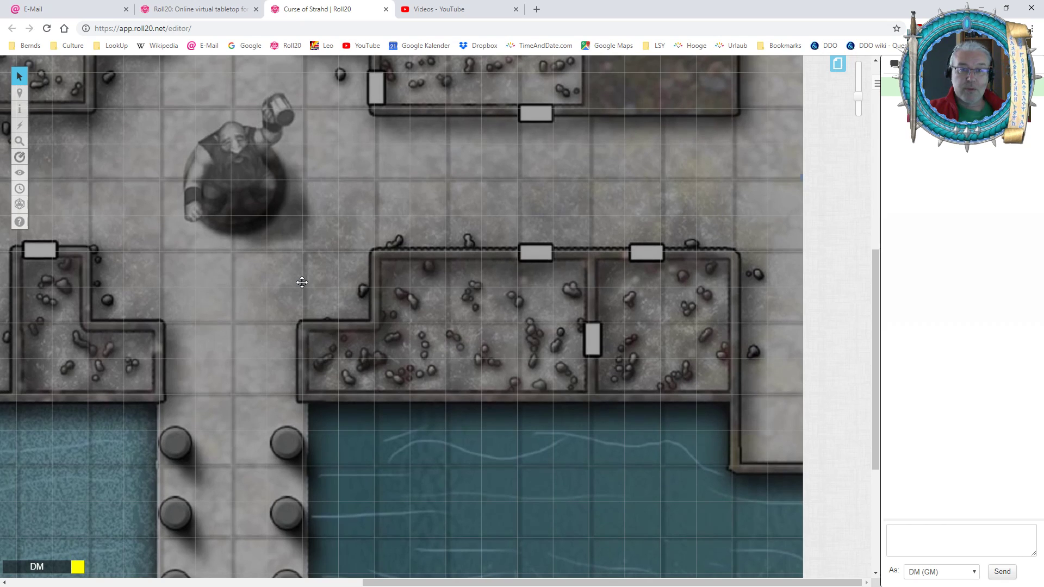
Nudge the map image left in small increments until its vertical lines match the page grid.
key("alt+Left")
key("alt+Left")
key("alt+Left")
key("alt+Left")
key("alt+Left")
key("alt+Left")
key("alt+Left")
key("alt+Left")
key("alt+Left")
key("alt+Left")
key("alt+Left")
key("alt+Left")
key("alt+Right")
key("alt+Right")
key("alt+Right")
key("alt+Right")
key("alt+Right")
key("alt+Right")
key("alt+Right")
key("alt+Right")
key("alt+Right")
key("alt+Right")
key("alt+Left")
key("alt+Left")
key("alt+Left")
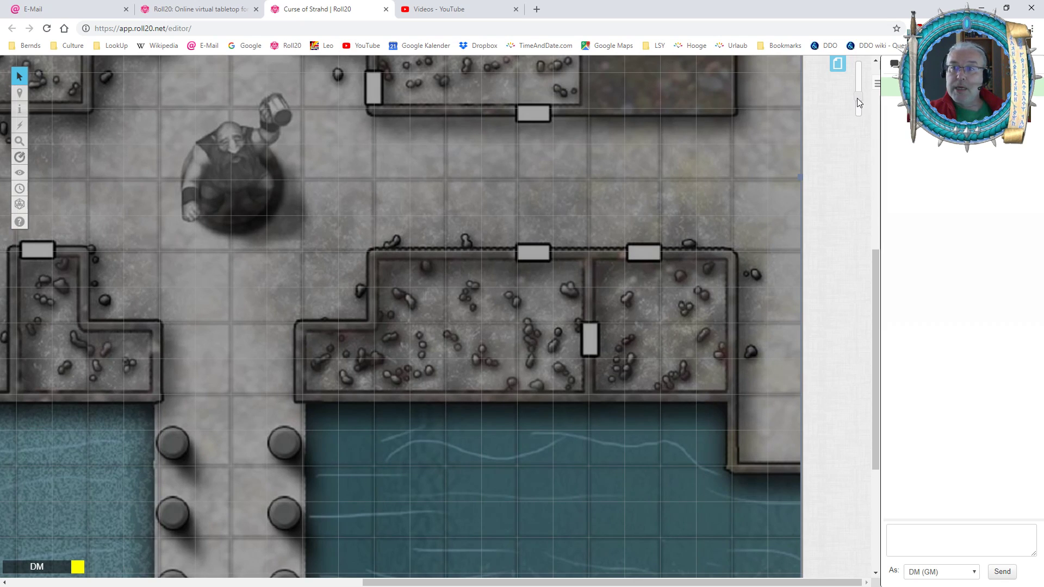
Switch to the Dynamic Lighting layer and select all the wall and door lines.
left_click_drag(857, 98, 858, 111)
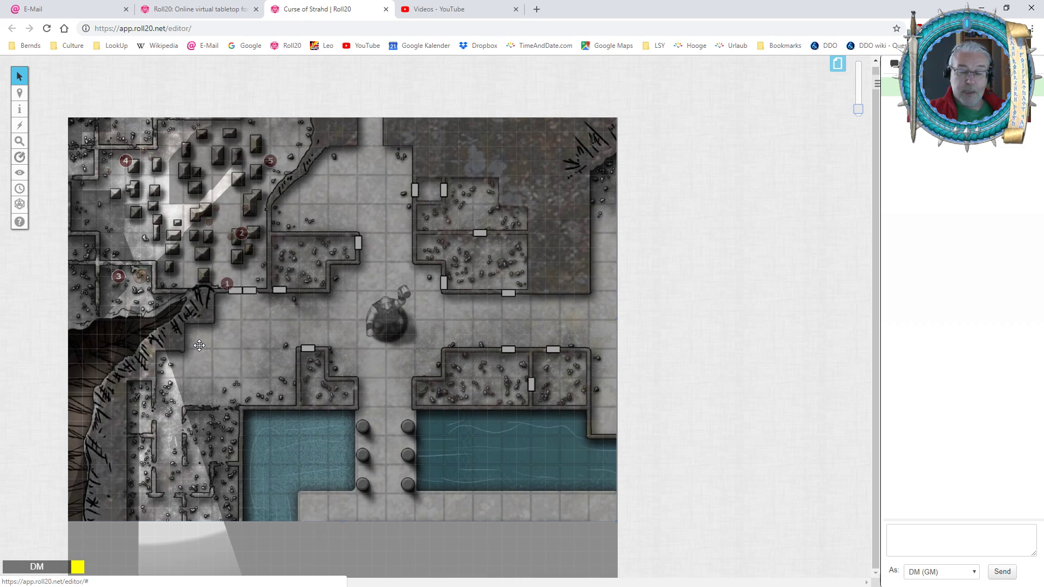
key("ctrl+shift+l")
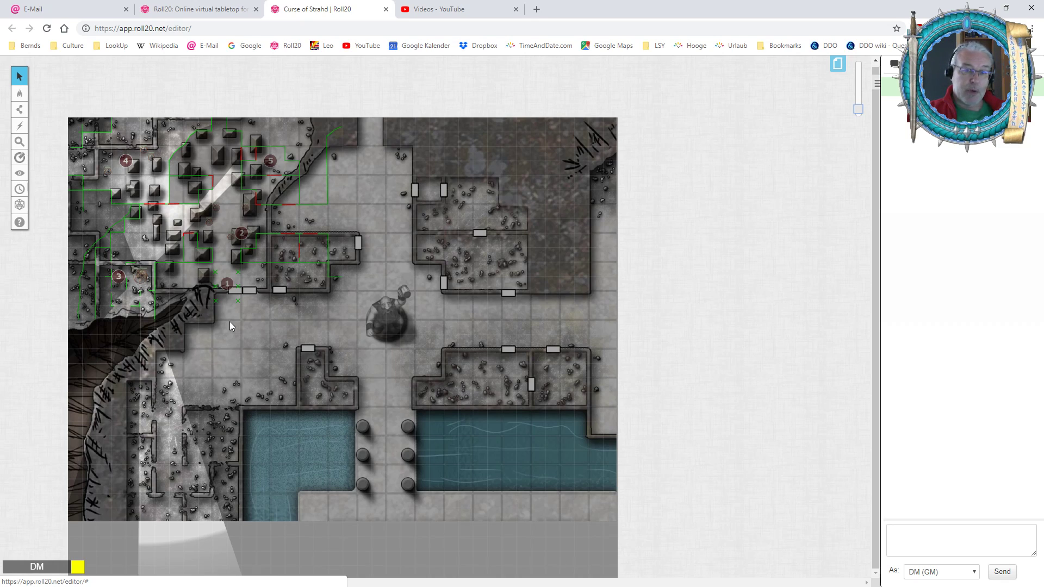
mouse_move(20, 96)
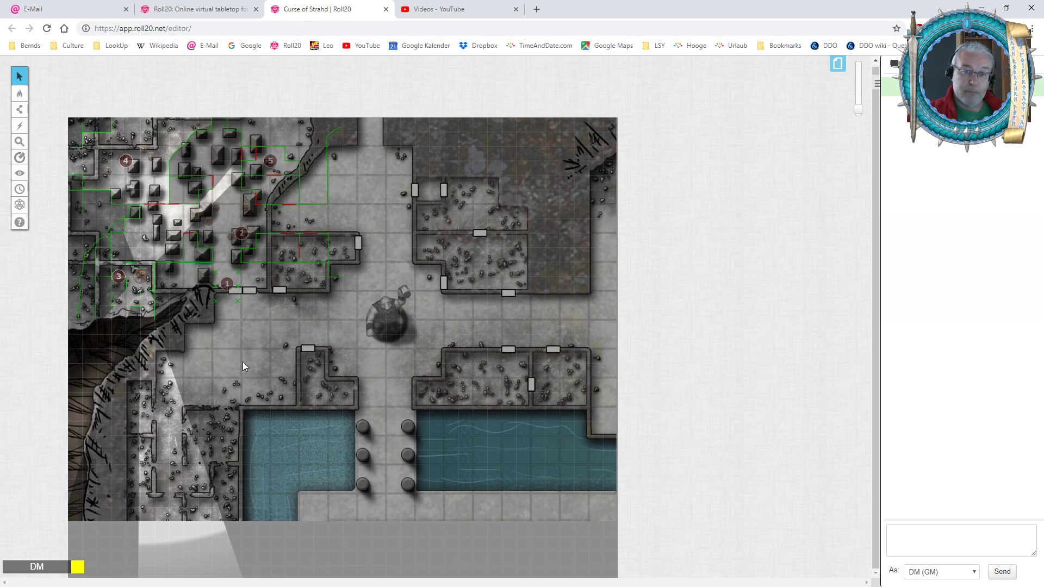
key("ctrl+a")
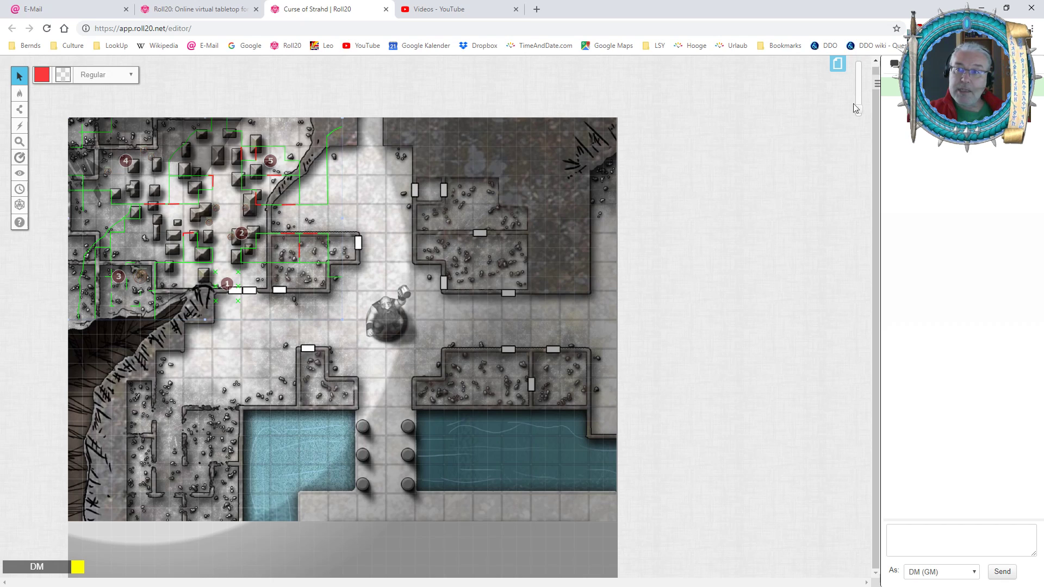
Scale up all the selected dynamic lighting lines together until they match the walls, doors and columns of the enlarged map.
left_click_drag(858, 108, 862, 98)
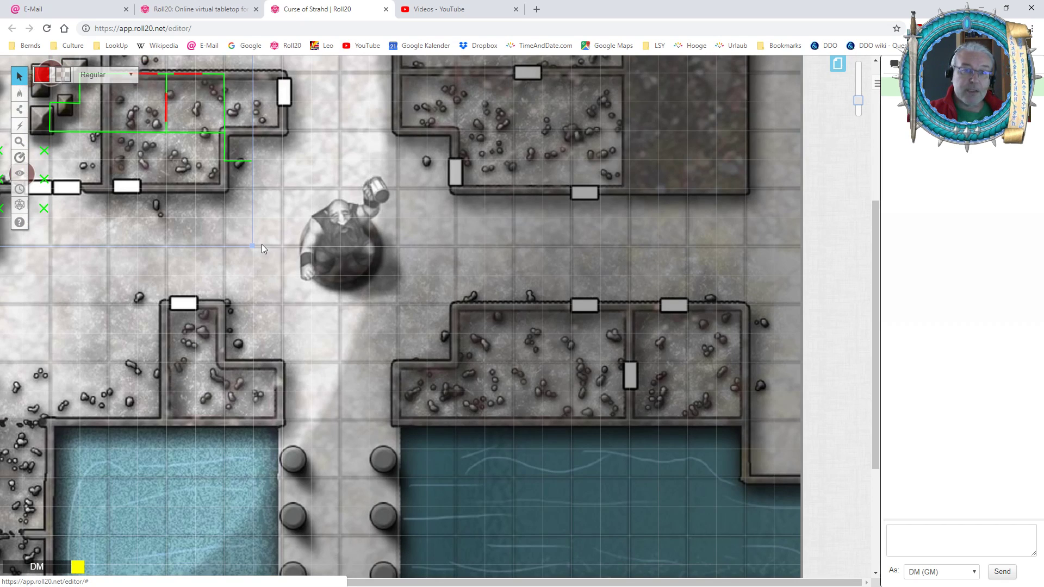
left_click_drag(398, 582, 263, 568)
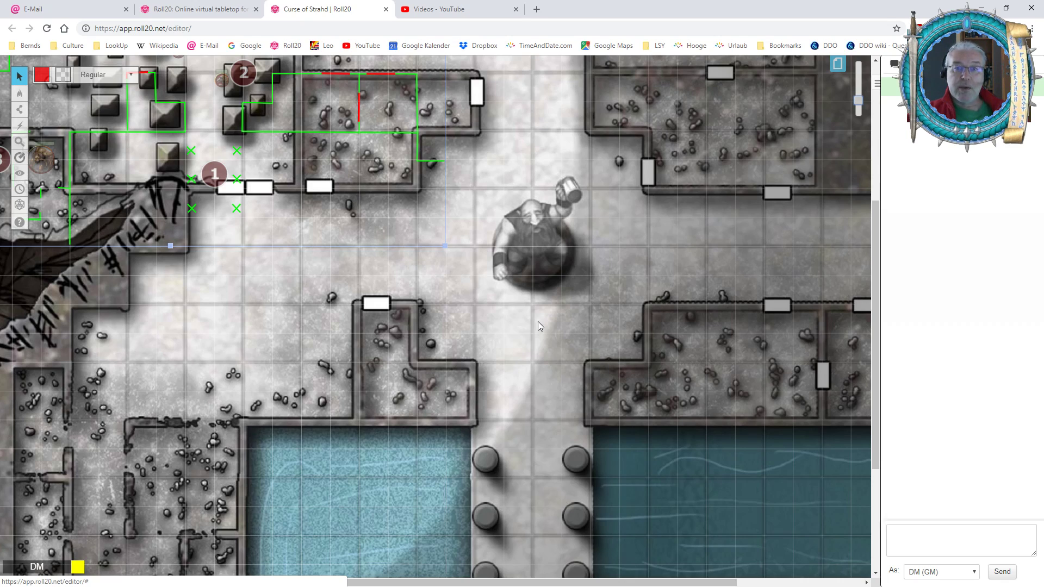
left_click(877, 84)
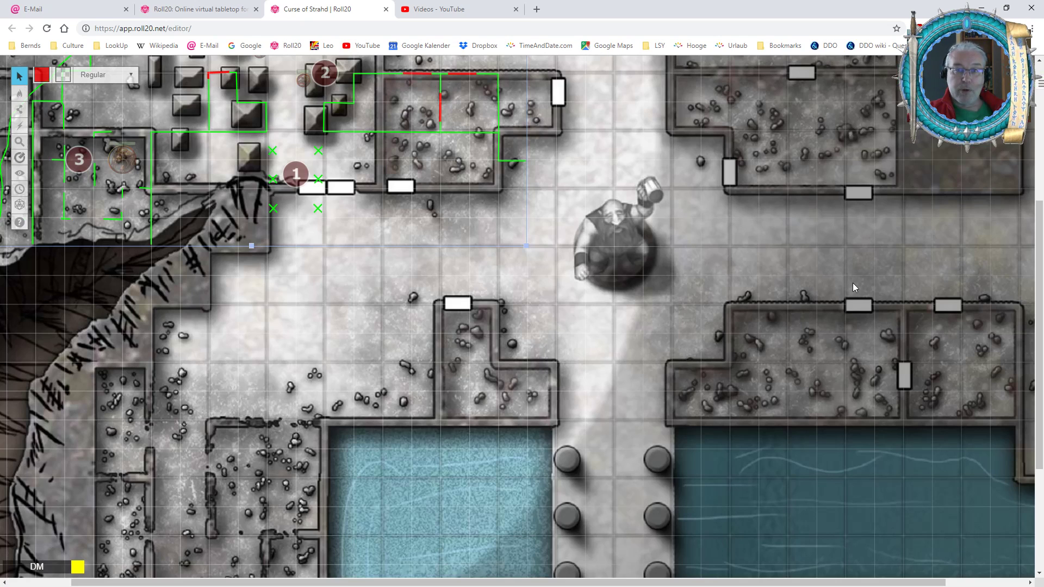
left_click_drag(1018, 104, 1017, 112)
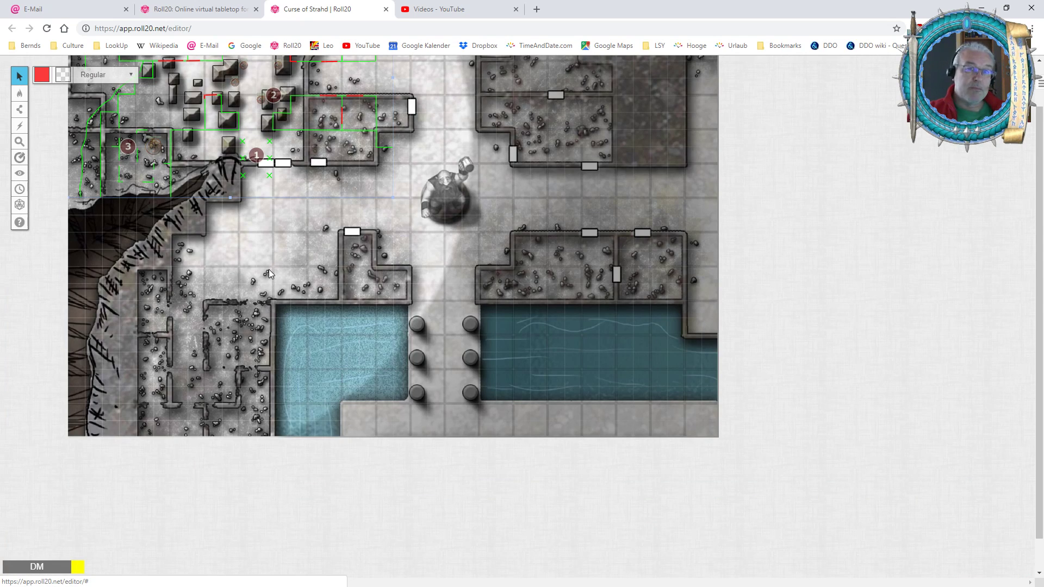
scroll(269, 269, "up", 3)
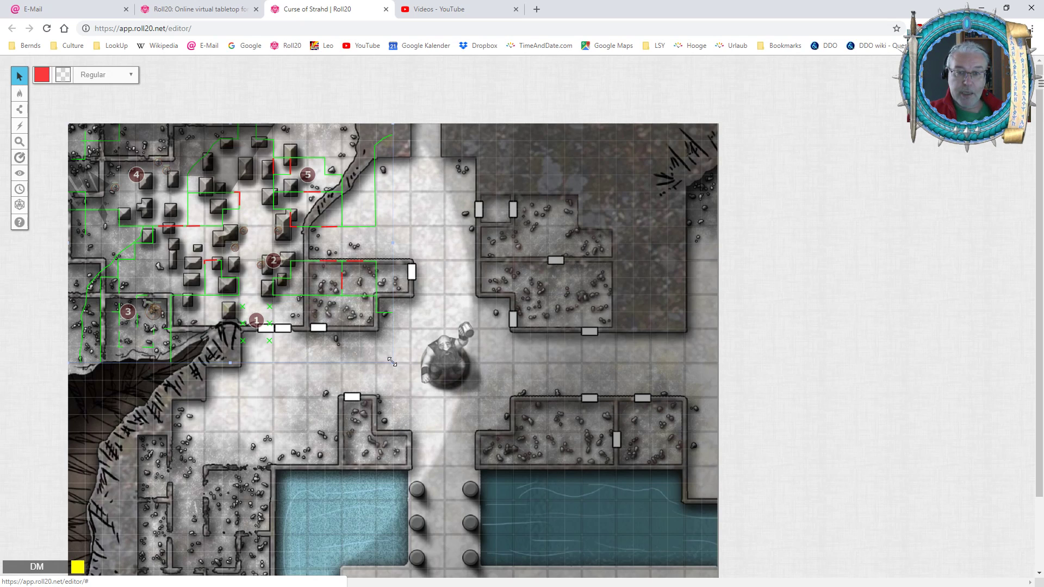
mouse_move(392, 362)
left_mouse_down()
mouse_move(626, 584)
mouse_move(686, 583)
mouse_move(655, 569)
left_mouse_up()
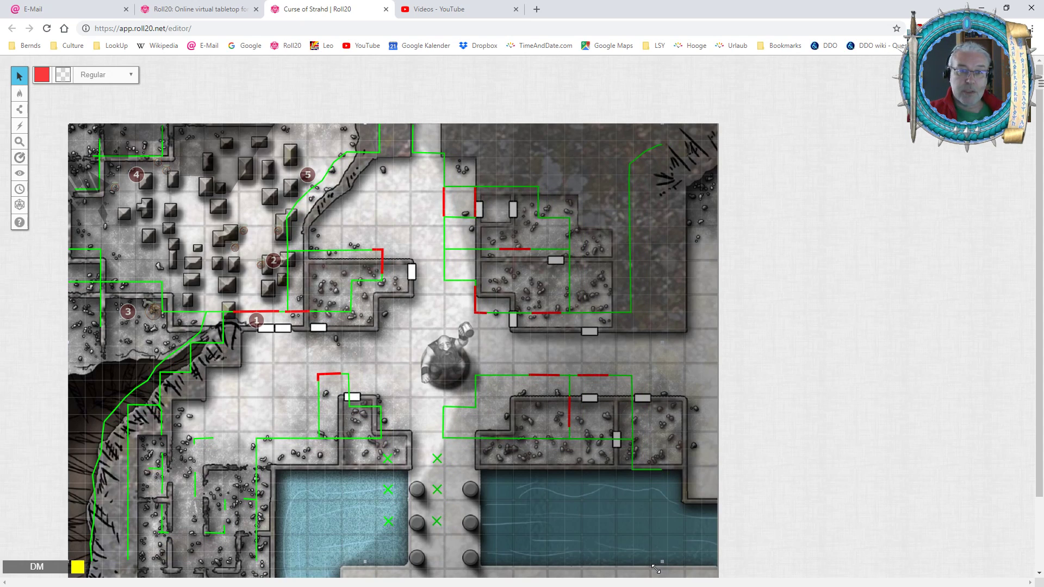
left_click_drag(656, 569, 689, 565)
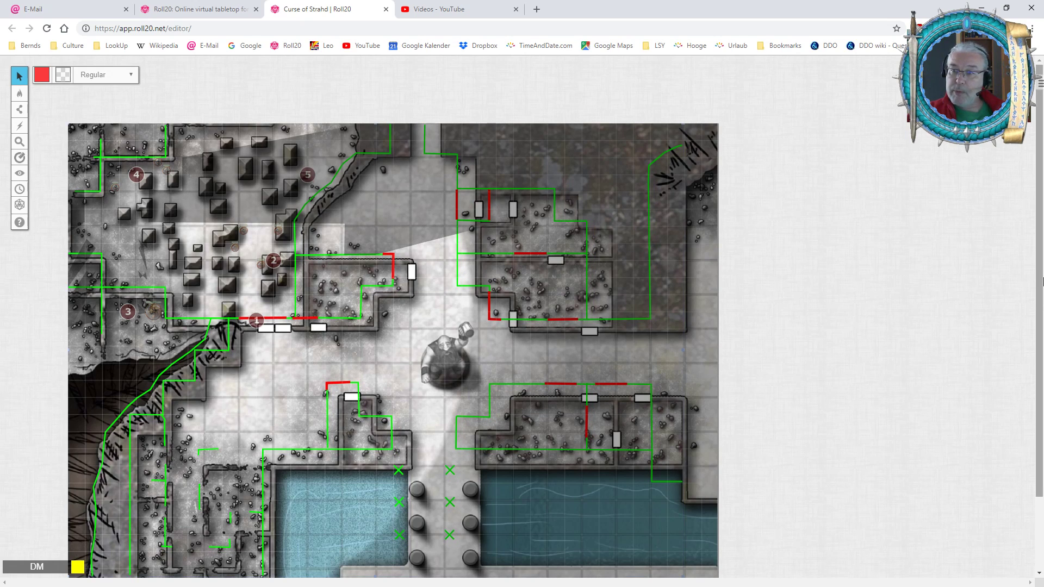
left_click_drag(1038, 275, 1039, 303)
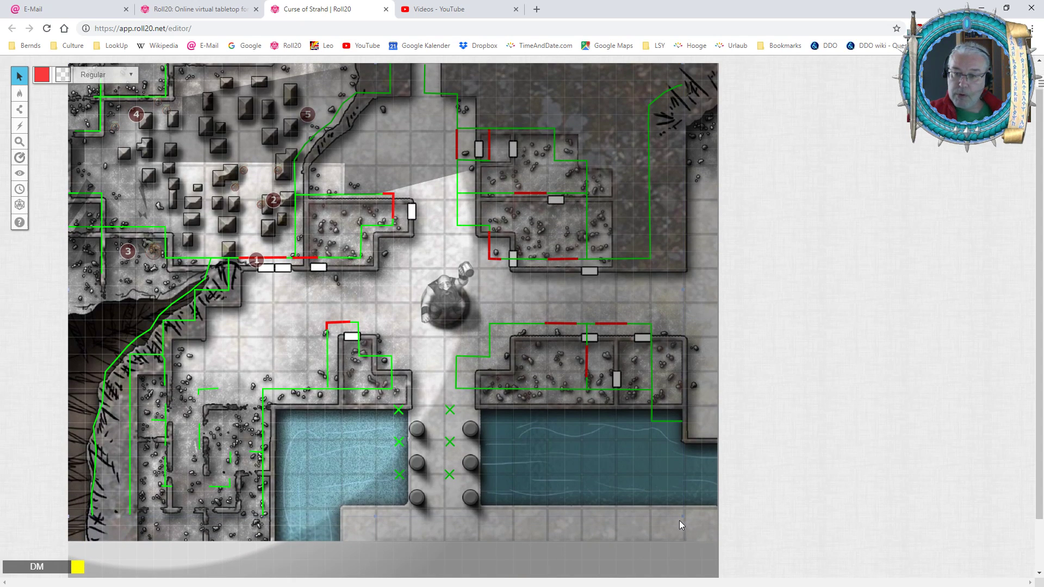
left_click_drag(683, 517, 715, 546)
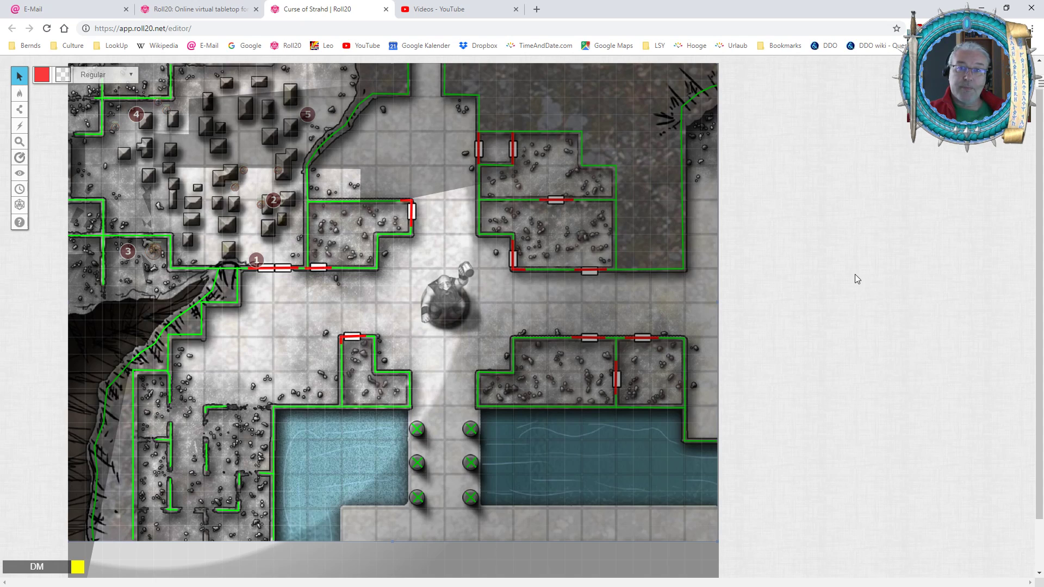
Switch to the GM Info Overlay layer and select the five numbered markers together.
scroll(854, 274, "up", 1)
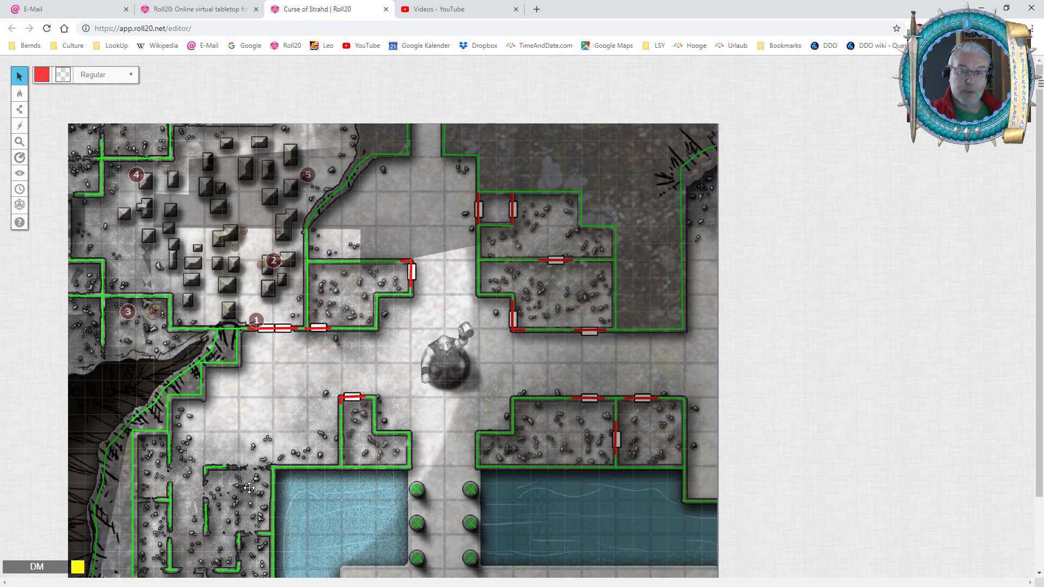
mouse_move(20, 93)
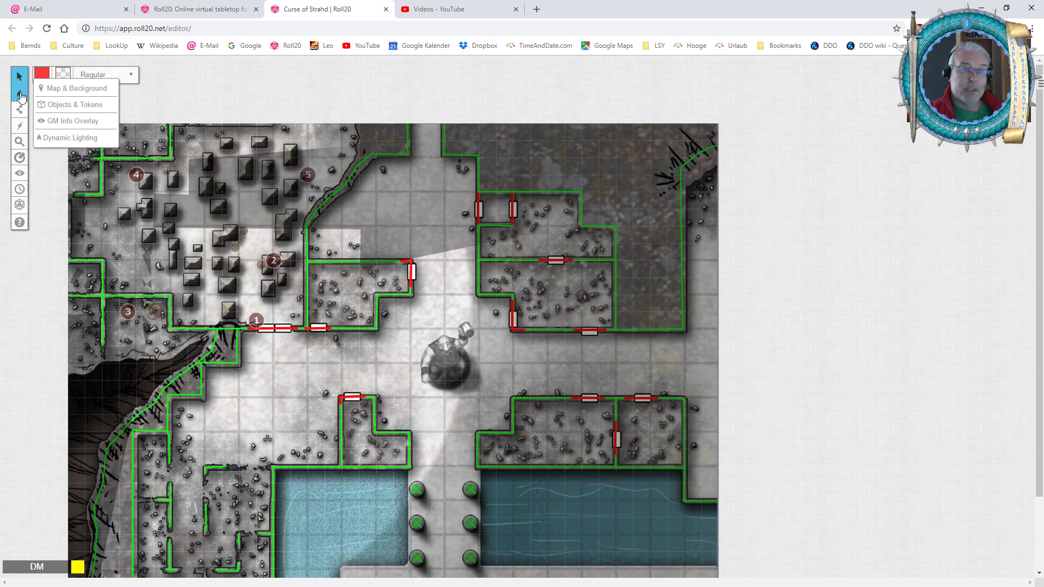
left_click(69, 124)
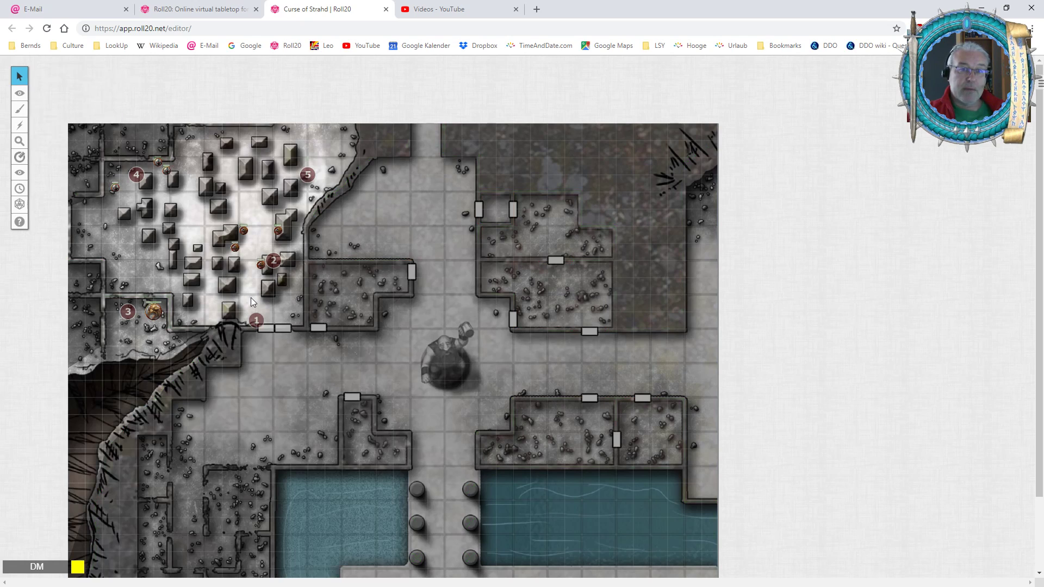
left_click(137, 173)
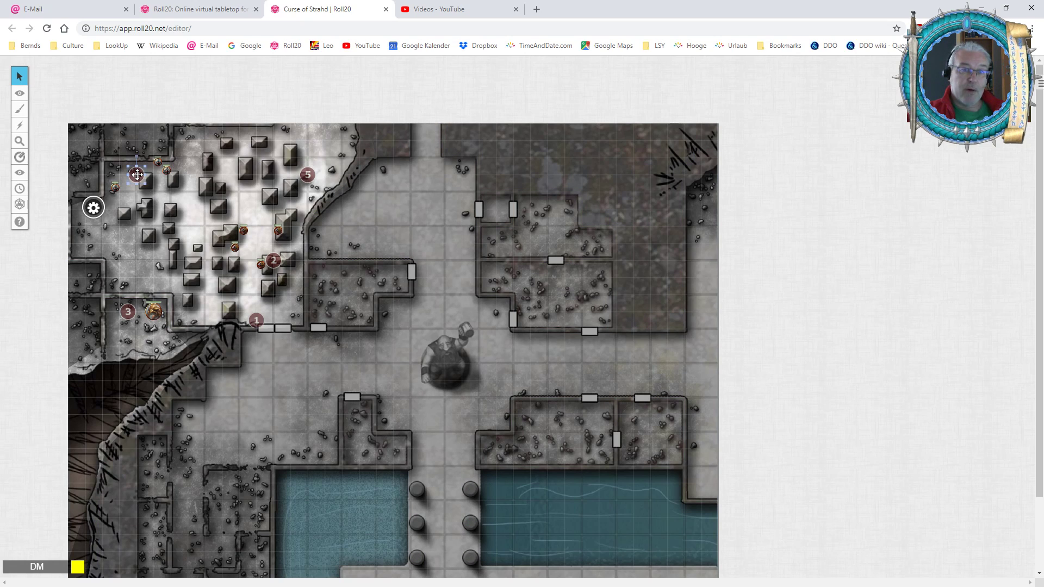
left_click(310, 176)
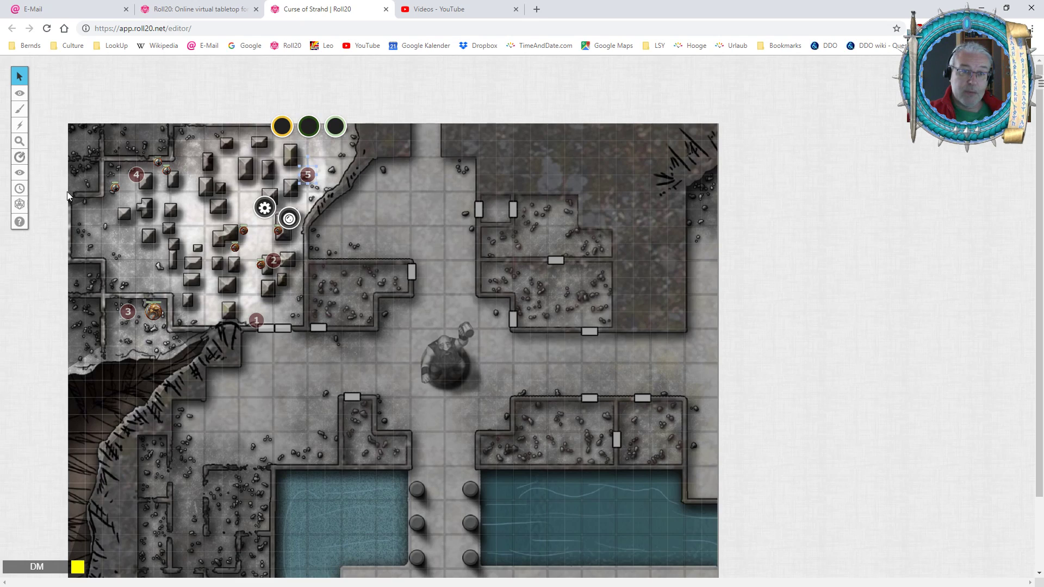
left_click(338, 302)
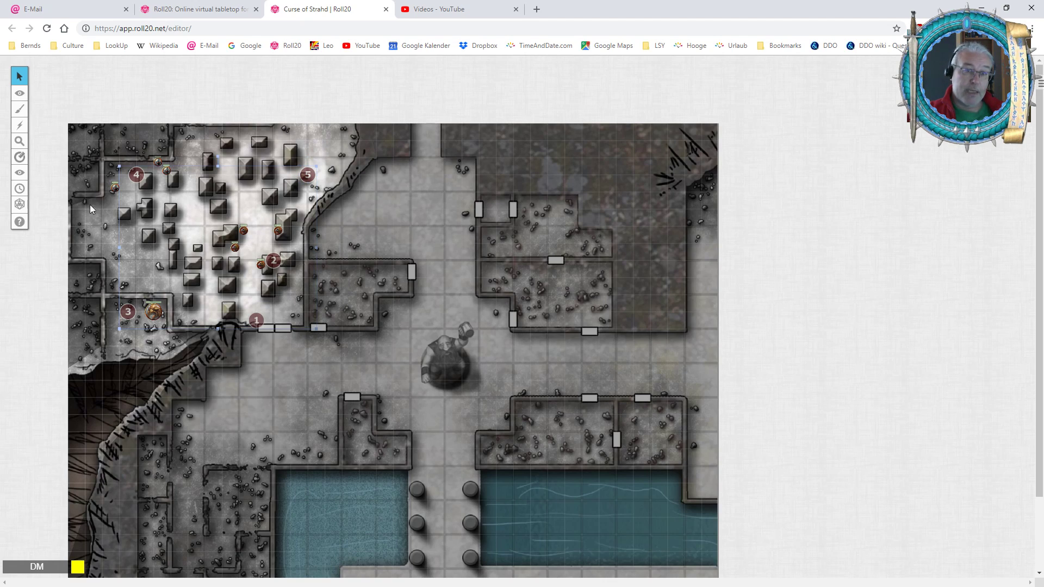
mouse_move(19, 97)
Enlarge the group of five numbered markers to spread them across the enlarged map, with marker 2 over the statue.
mouse_move(315, 330)
left_mouse_down()
mouse_move(426, 414)
mouse_move(478, 501)
mouse_move(571, 573)
mouse_move(515, 518)
left_mouse_up()
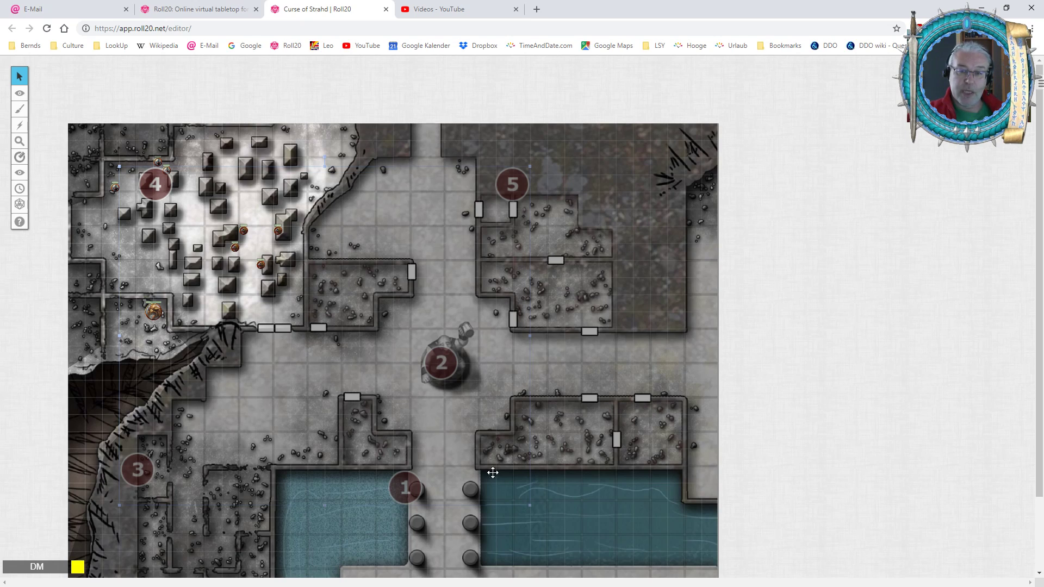
mouse_move(530, 505)
left_mouse_down()
mouse_move(516, 483)
mouse_move(539, 506)
left_mouse_up()
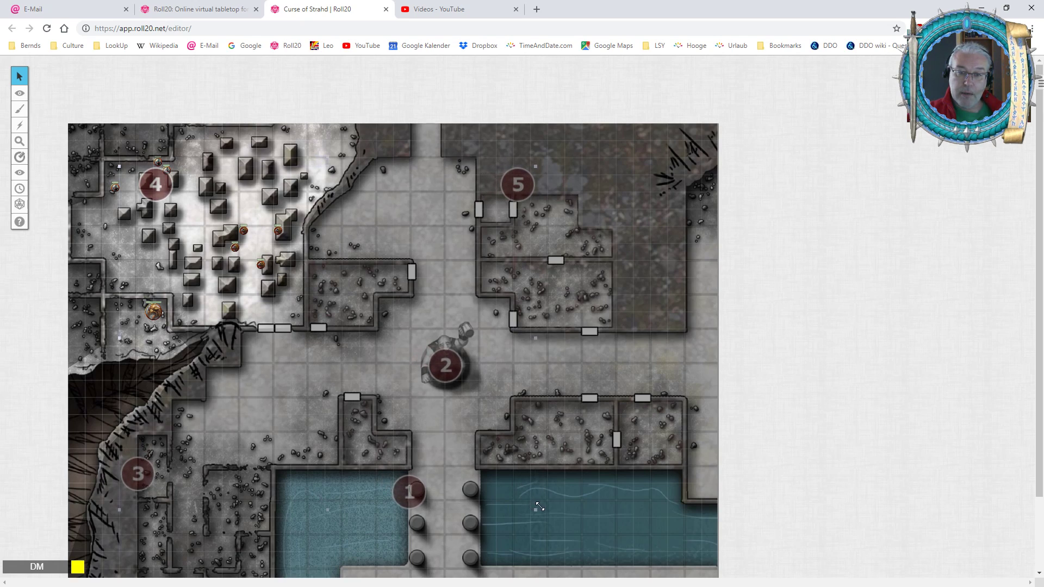
left_click_drag(540, 507, 539, 506)
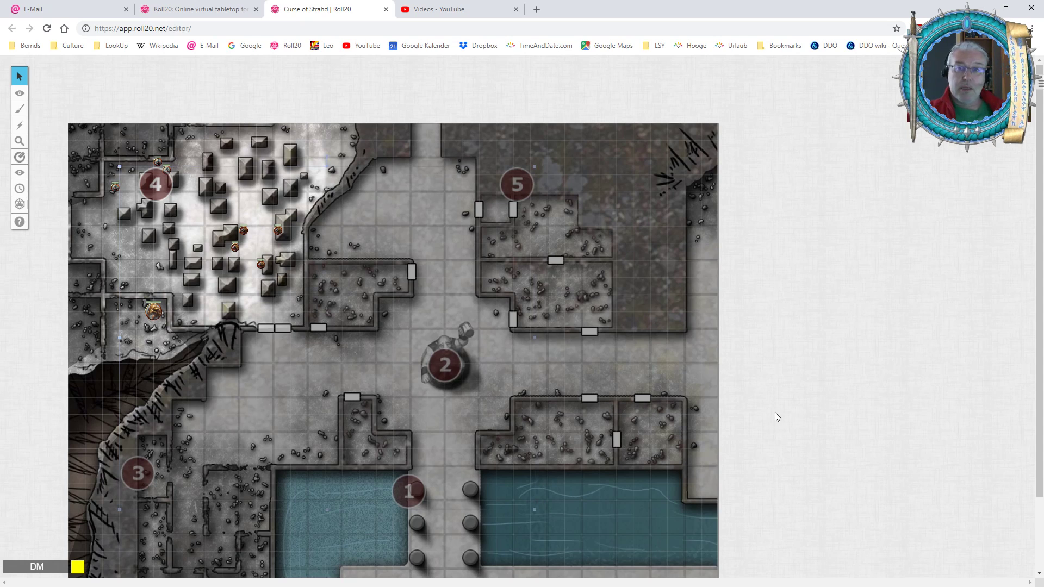
Shift the five numbered markers down until marker 2 sits below the statue and marker 1 beside the lower columns.
scroll(850, 325, "down", 4)
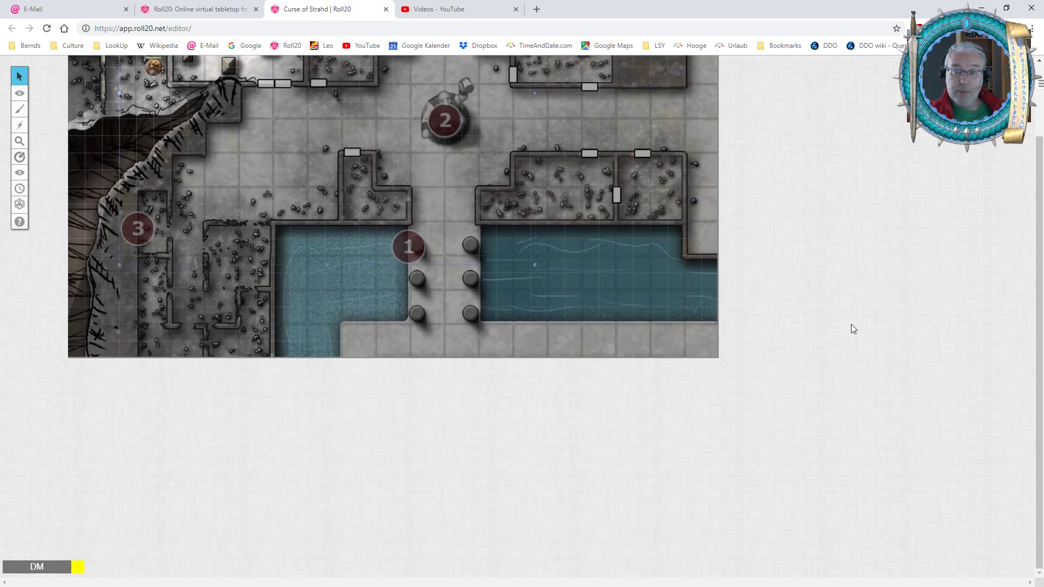
scroll(852, 327, "up", 4)
key("Down")
key("Down")
key("Down")
key("Down")
key("Down")
key("Down")
key("Down")
key("Down")
key("Down")
key("Down")
key("Down")
key("Down")
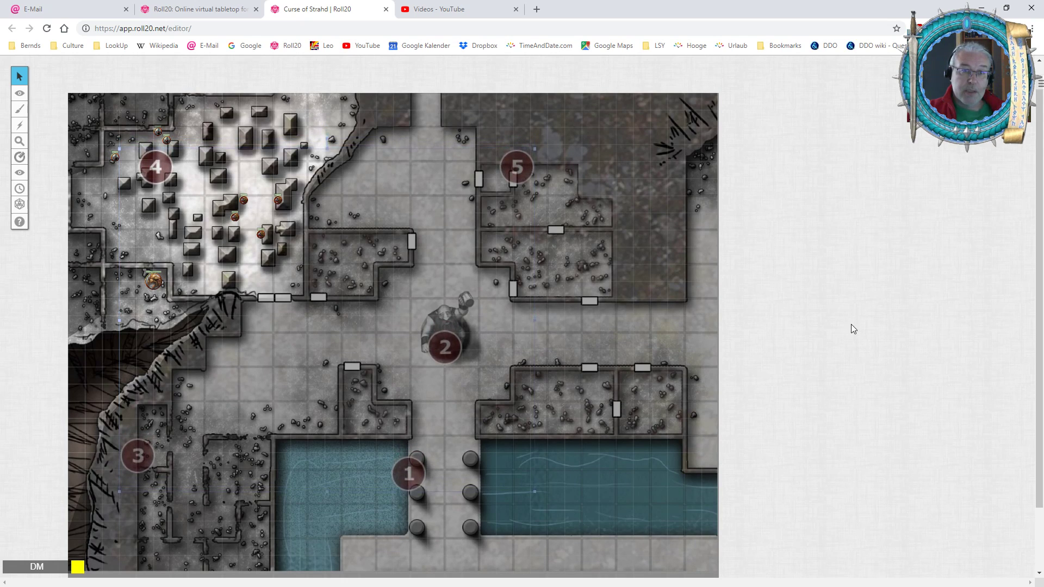
key("Down")
key("Down")
key("Down")
key("Down")
key("Down")
key("Down")
key("Down")
key("Down")
key("Down")
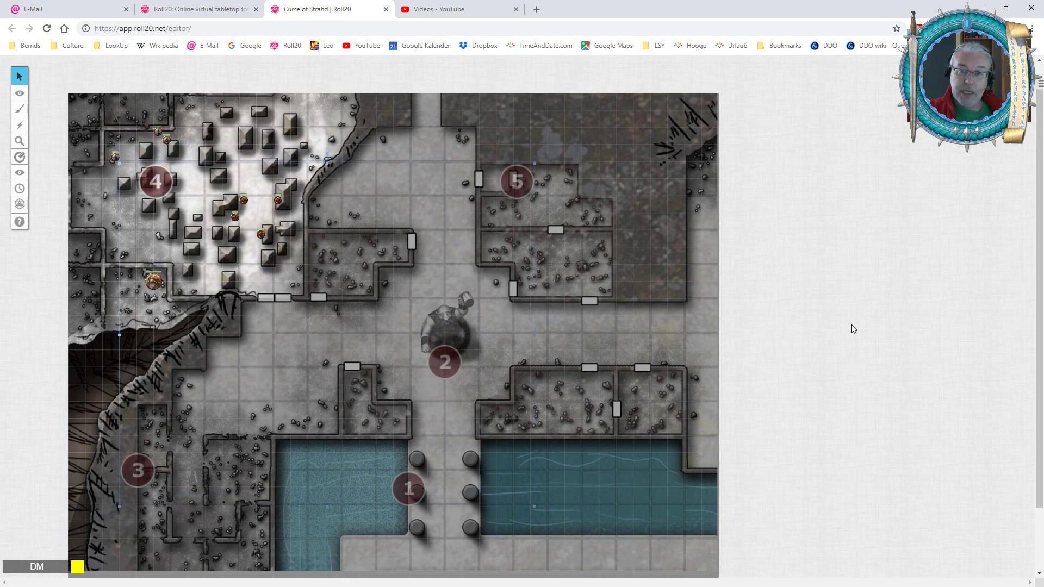
key("Down")
key("Down")
key("Down")
key("Down")
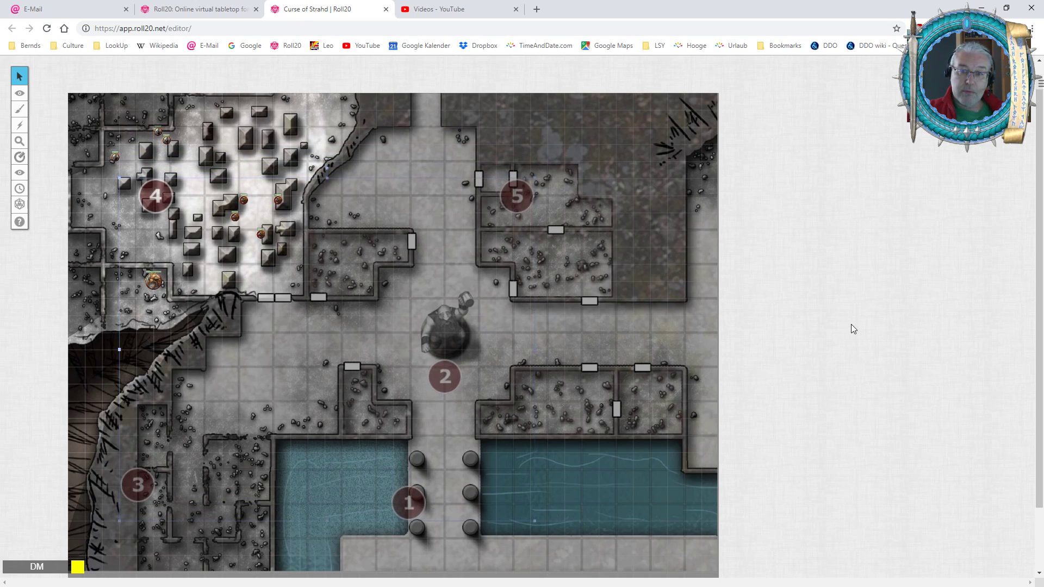
Shift the five numbered markers right until marker 1 sits midway between the two rows of columns.
key("alt+Right")
key("alt+Right")
key("alt+Right")
key("alt+Right")
key("alt+Right")
key("alt+Right")
key("alt+Right")
key("alt+Right")
key("alt+Right")
key("alt+Right")
key("alt+Right")
key("alt+Right")
key("alt+Right")
key("alt+Right")
key("alt+Right")
key("alt+Right")
key("alt+Right")
key("alt+Right")
key("alt+Right")
key("alt+Right")
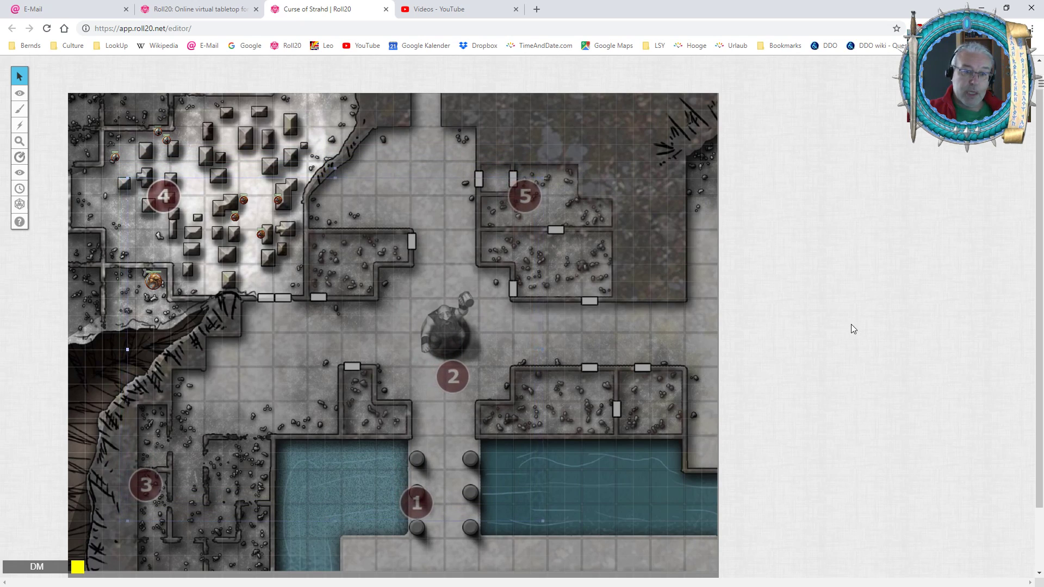
key("alt+Right")
key("alt+Right")
key("alt+Right")
key("alt+Right")
key("alt+Right")
key("alt+Right")
key("alt+Right")
key("alt+Right")
key("alt+Right")
key("alt+Right")
key("alt+Right")
key("alt+Right")
key("alt+Right")
key("alt+Right")
key("alt+Right")
key("alt+Right")
key("alt+Right")
key("alt+Right")
key("alt+Right")
key("alt+Right")
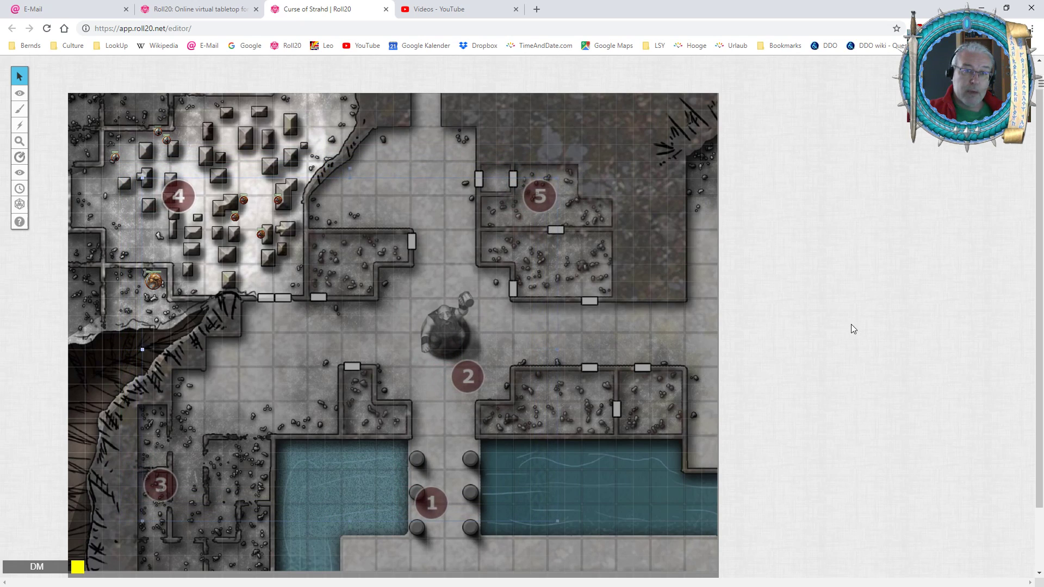
key("alt+Right")
key("alt+Right")
key("alt+Right")
key("alt+Right")
key("alt+Right")
key("alt+Right")
key("alt+Right")
key("alt+Right")
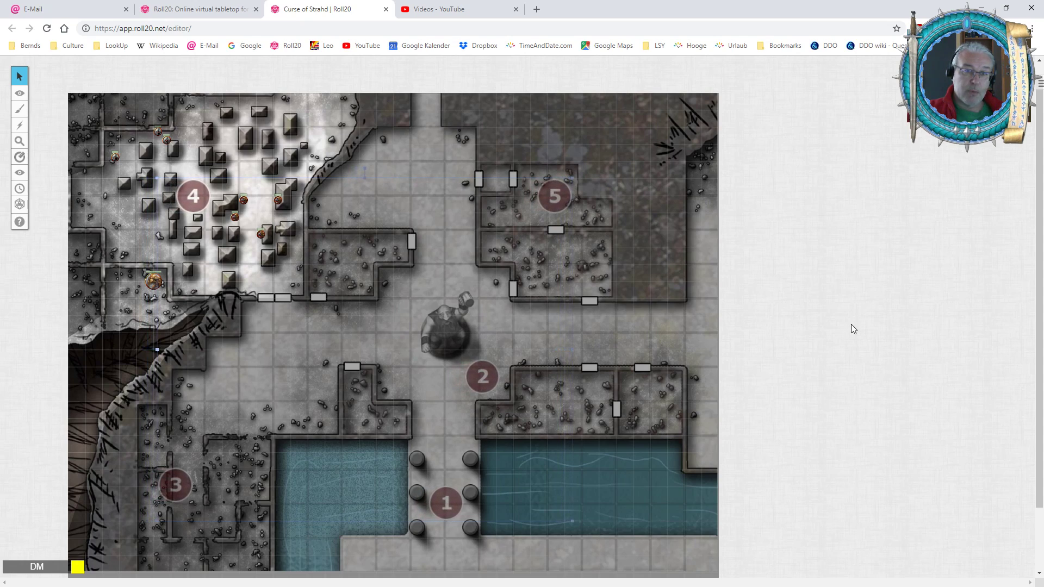
key("alt+Left")
key("alt+Left")
key("alt+Left")
key("alt+Left")
key("alt+Left")
key("alt+Left")
key("alt+Left")
key("alt+Left")
key("alt+Left")
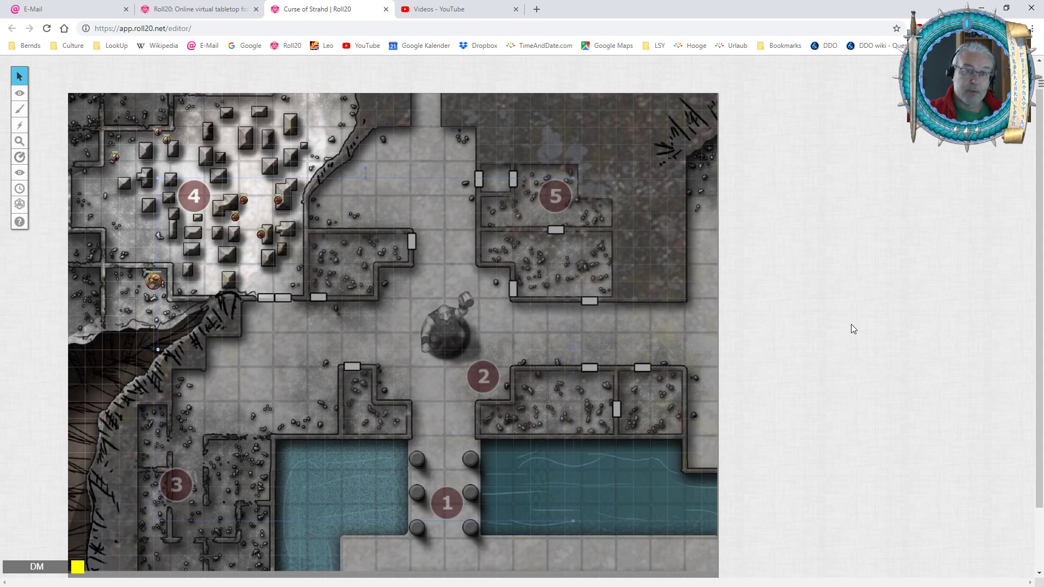
Fine-tune the five numbered markers' position by nudging the group slightly left and up, keeping marker 1 between the two rows of columns.
key("alt+Up")
key("alt+Up")
key("alt+Up")
key("alt+Up")
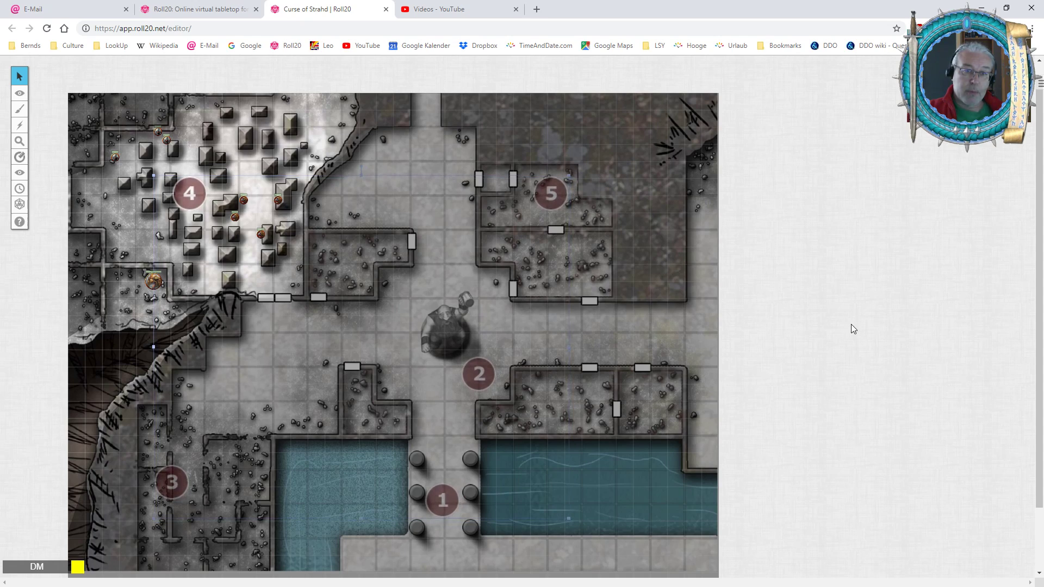
key("alt+Left")
key("alt+Left")
key("alt+Down")
key("alt+Down")
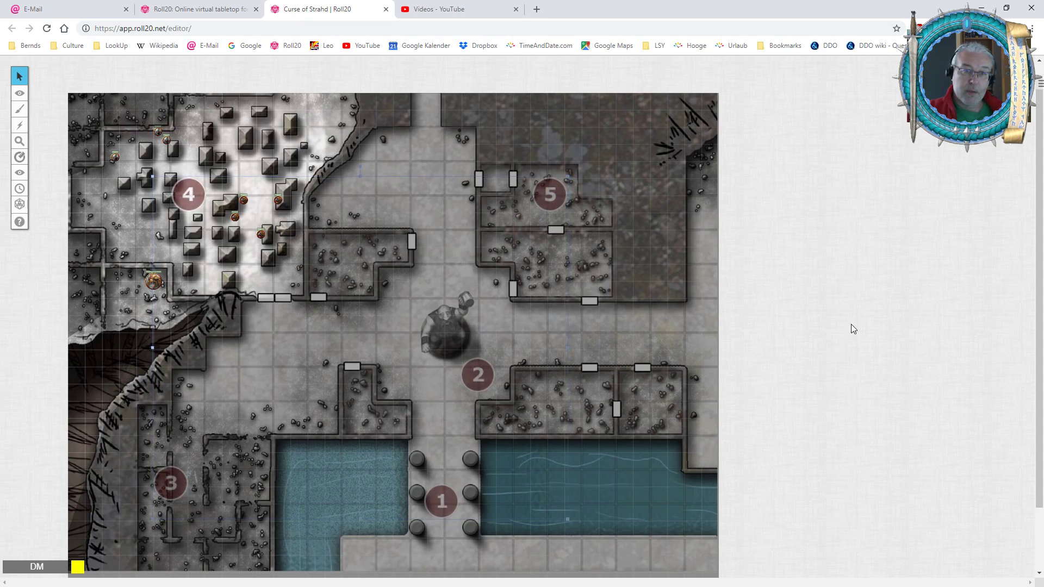
key("alt+Left")
key("alt+Left")
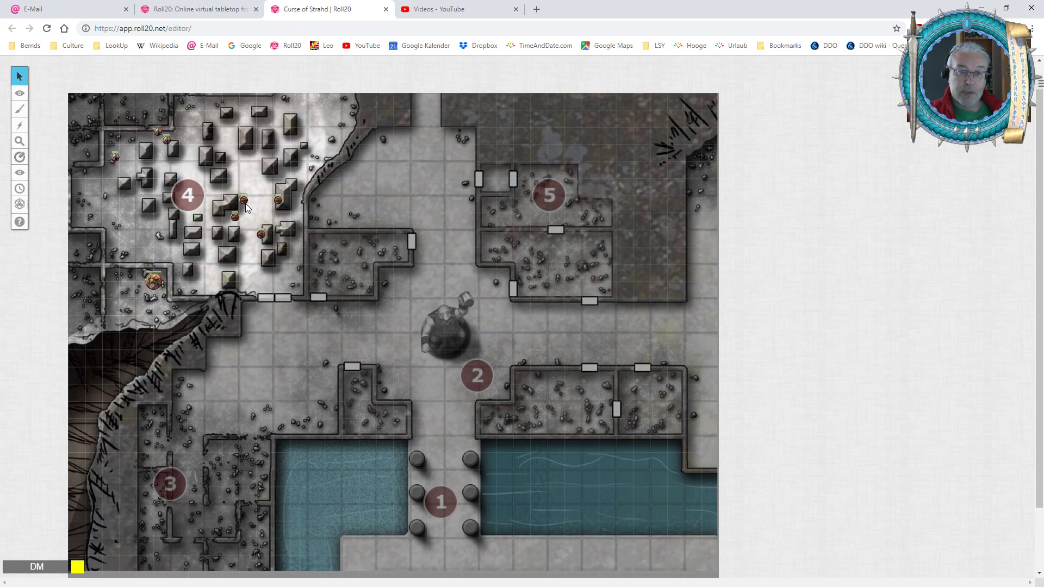
On the Objects & Tokens layer, enlarge the group of creature tokens across the map and shift it until four tokens surround the statue.
mouse_move(22, 93)
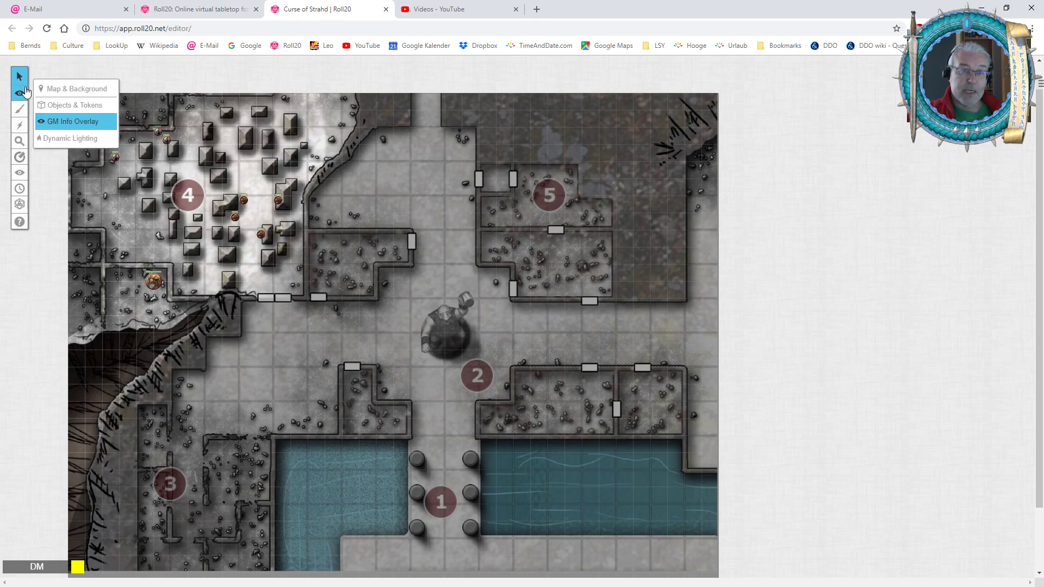
left_click(64, 90)
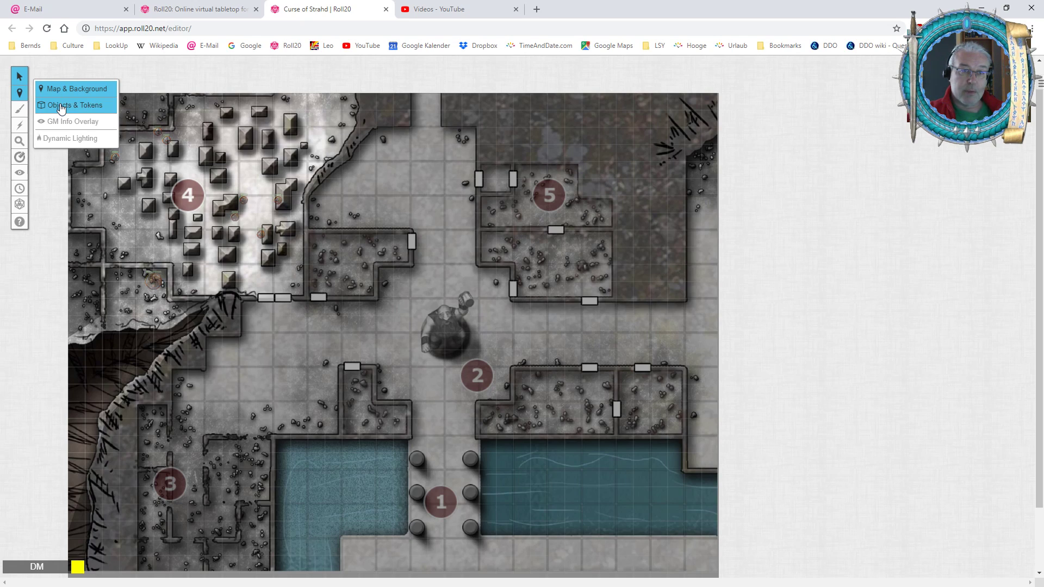
left_click(62, 106)
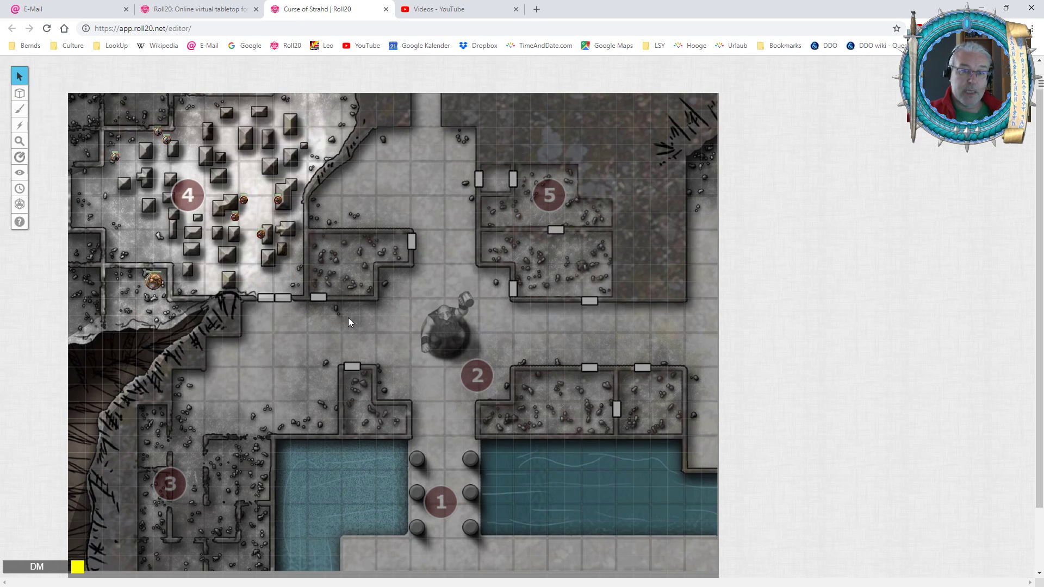
left_click(262, 202)
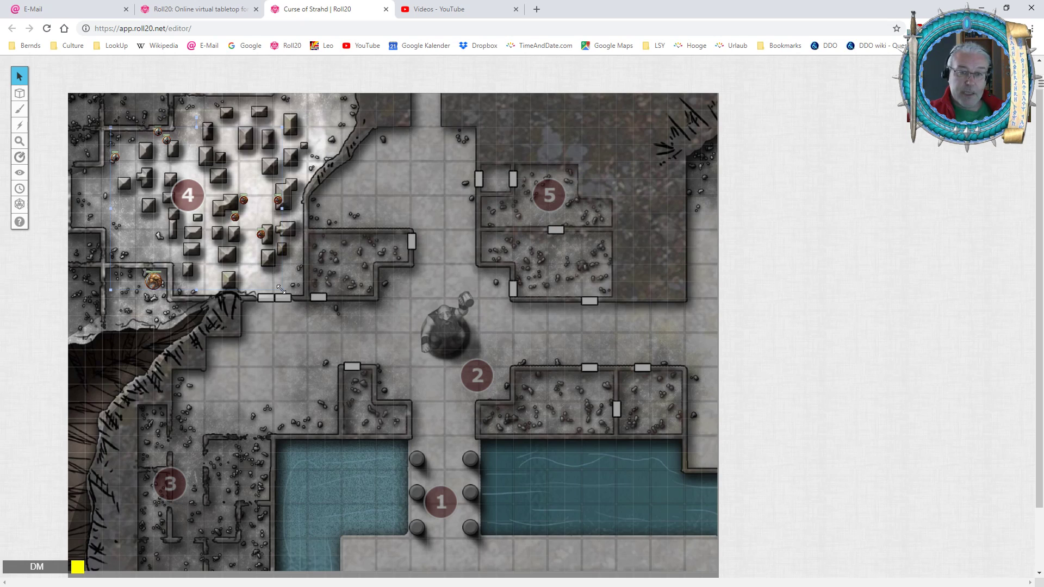
left_click_drag(280, 289, 567, 520)
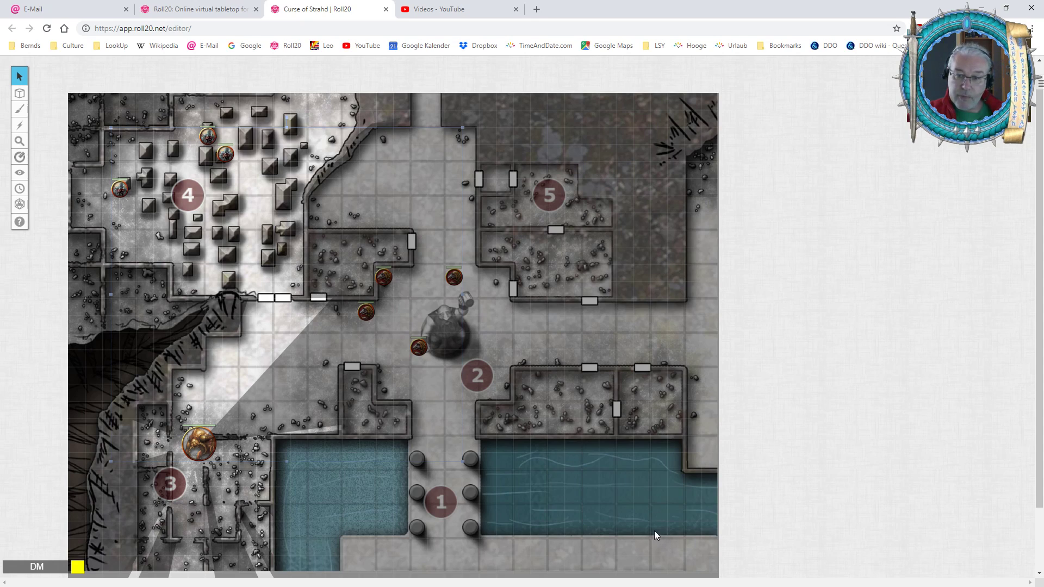
left_click(466, 461)
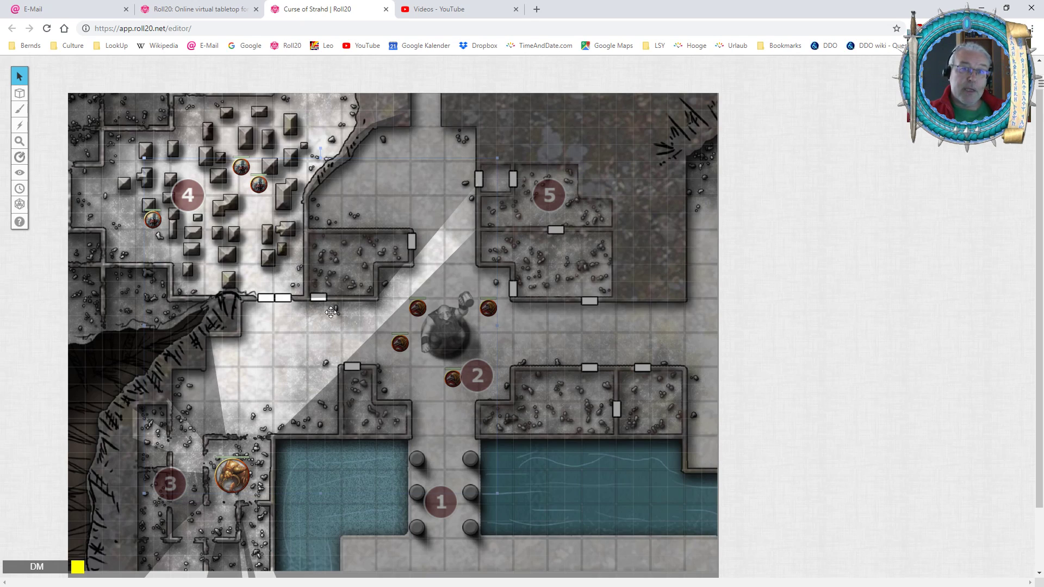
Align the creature tokens around marker 4 and the large token beside marker 3 with their grid squares.
left_click(258, 184)
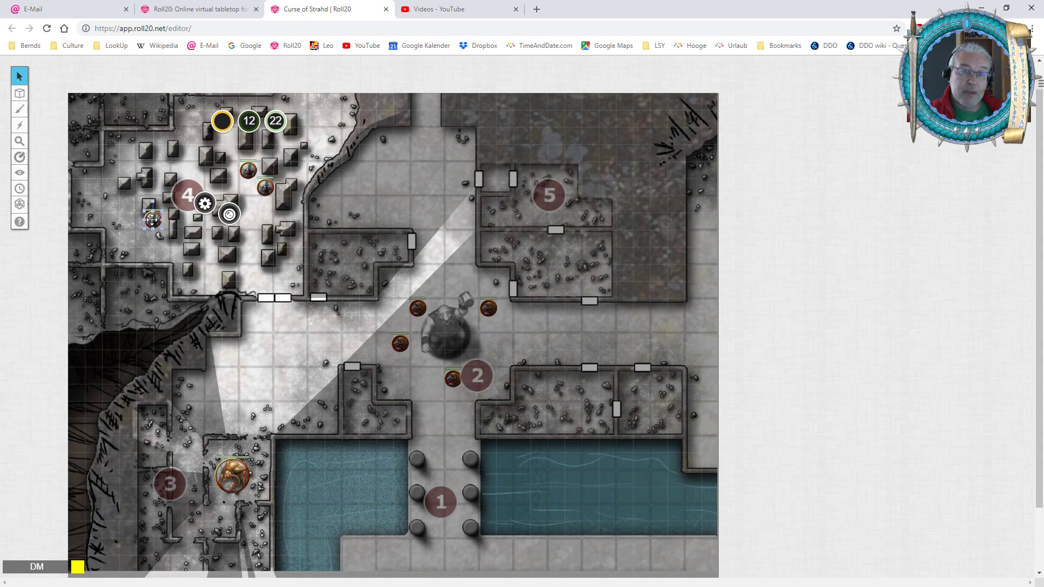
left_click_drag(154, 223, 167, 239)
left_click_drag(232, 477, 239, 470)
Align the four creature tokens around the statue with their individual grid squares.
left_click(488, 308)
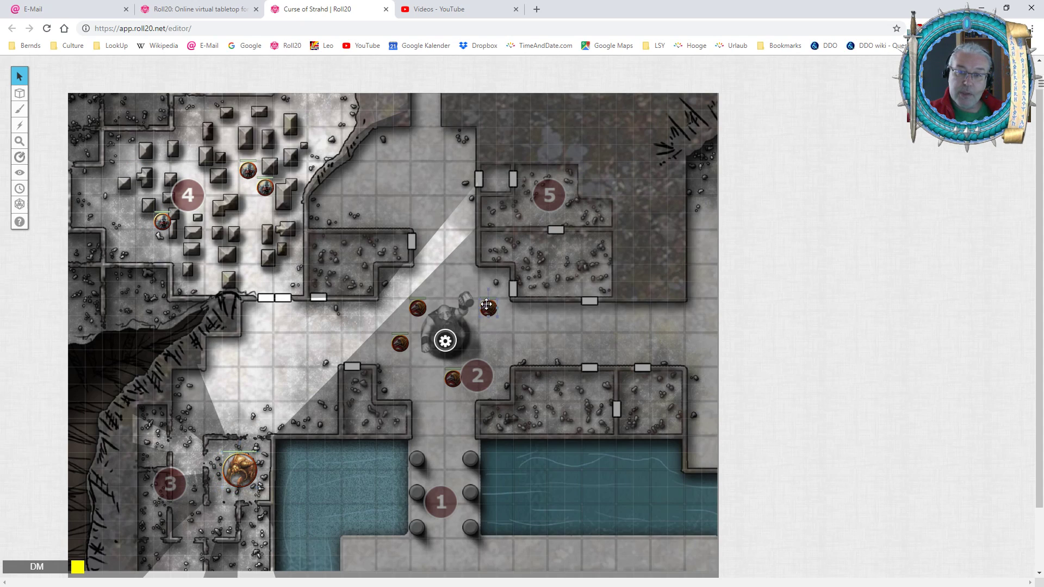
left_click_drag(418, 308, 419, 307)
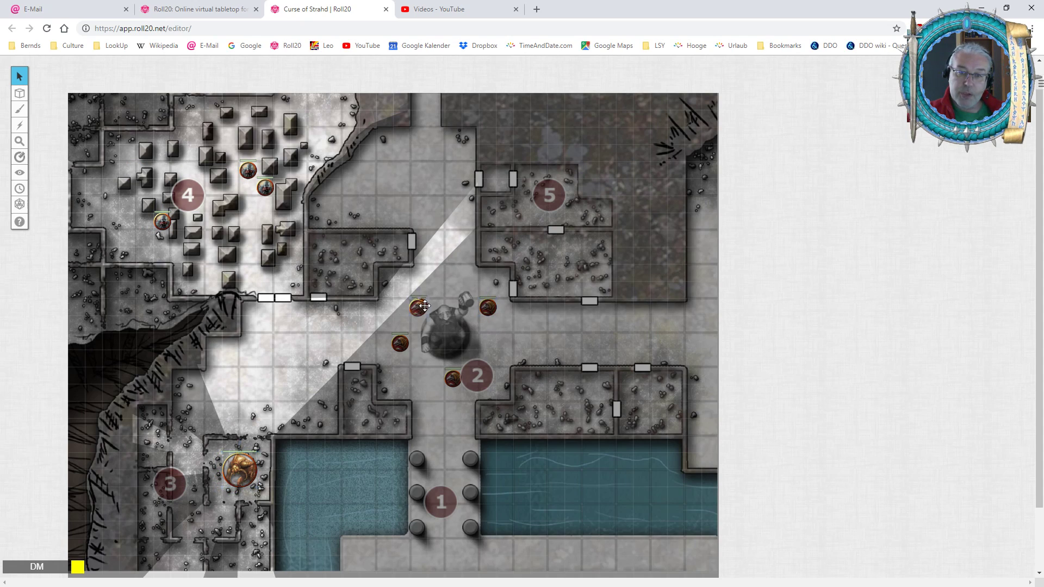
left_click(401, 341)
left_click(453, 377)
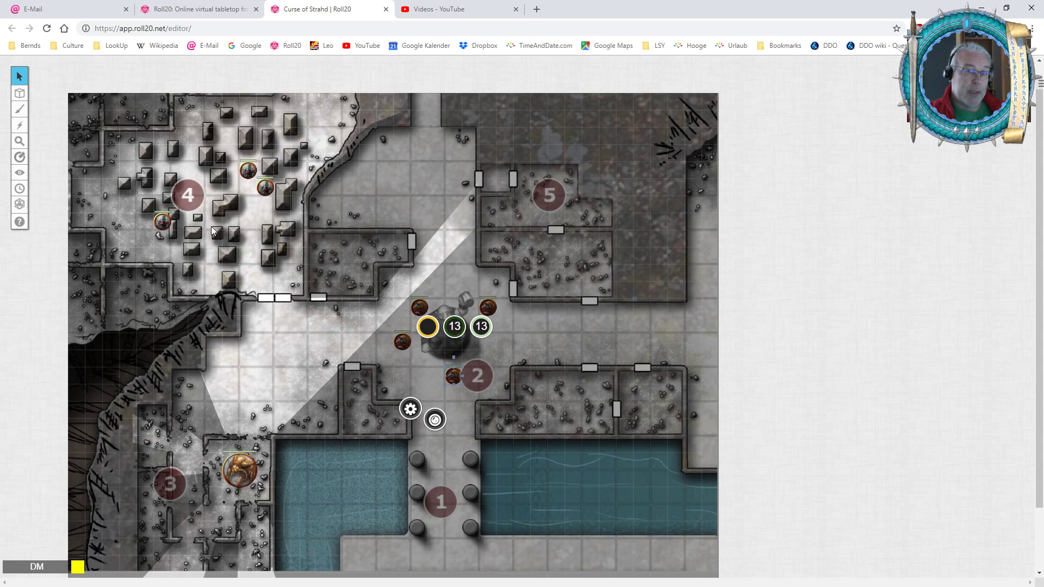
On the GM Info Overlay layer, shrink markers 4 and 5 to about one grid square each.
left_click(185, 191)
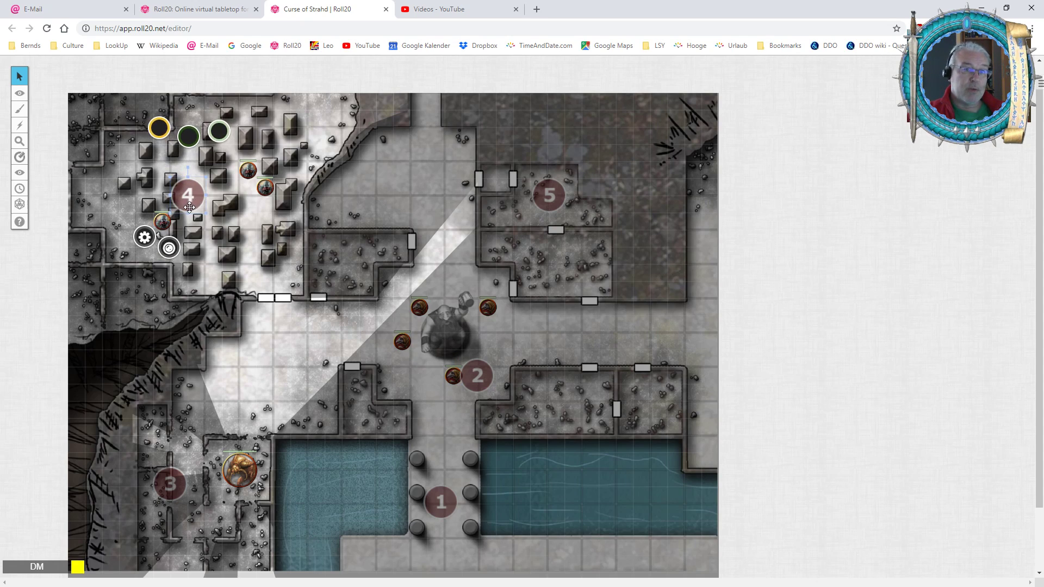
left_click_drag(171, 212, 196, 194)
left_click(550, 195)
left_click_drag(567, 177, 546, 197)
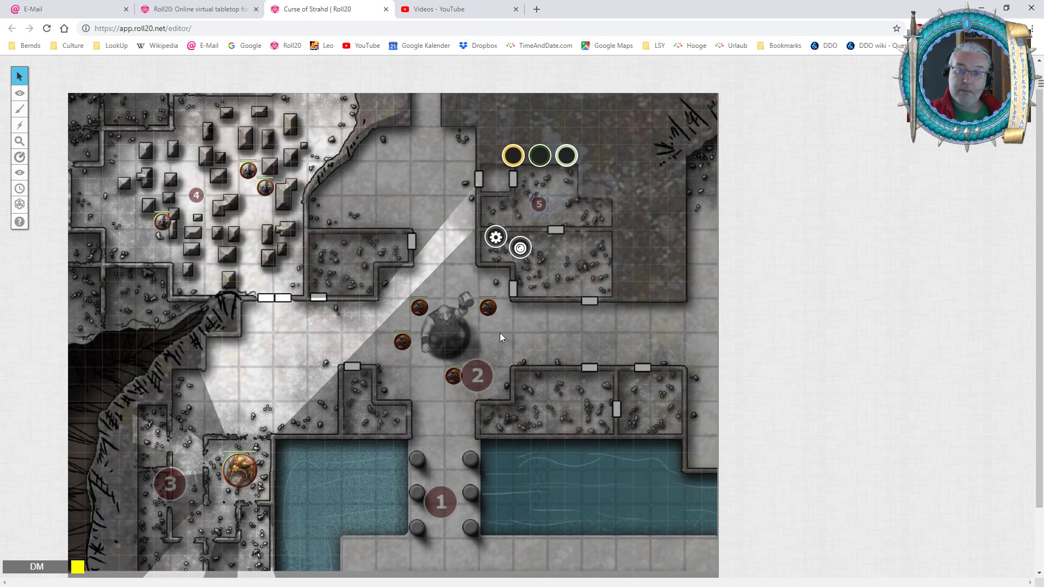
Shrink markers 2 and 1 to about one grid square each, keeping marker 1 centred between the columns.
left_click(486, 368)
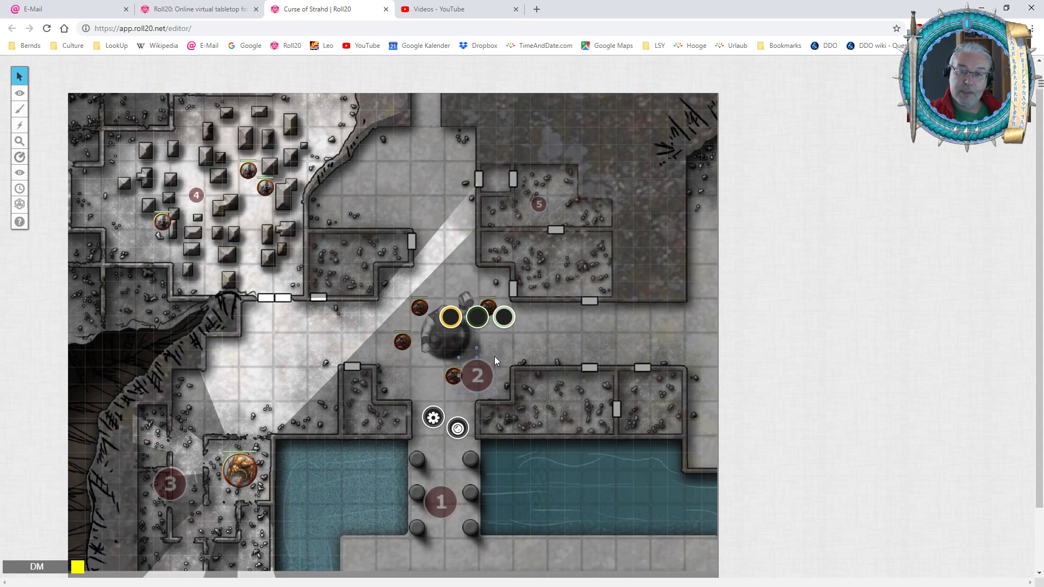
mouse_move(494, 359)
left_mouse_down()
mouse_move(475, 382)
mouse_move(469, 359)
left_mouse_up()
left_click(438, 506)
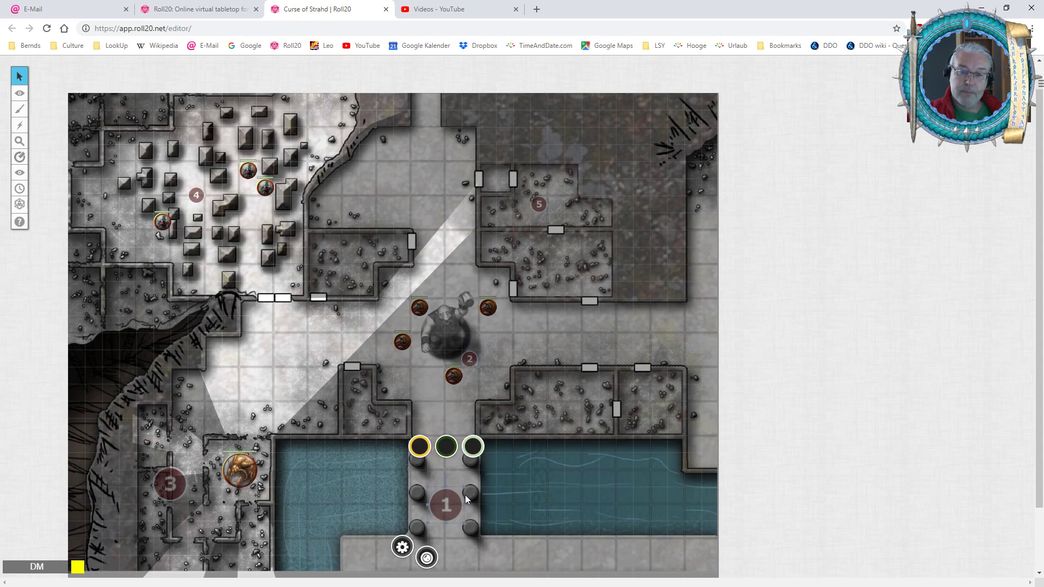
left_click_drag(464, 488, 444, 498)
Shrink marker 3 to about one grid square and move it right, into the passage beside the large creature token.
left_click(173, 485)
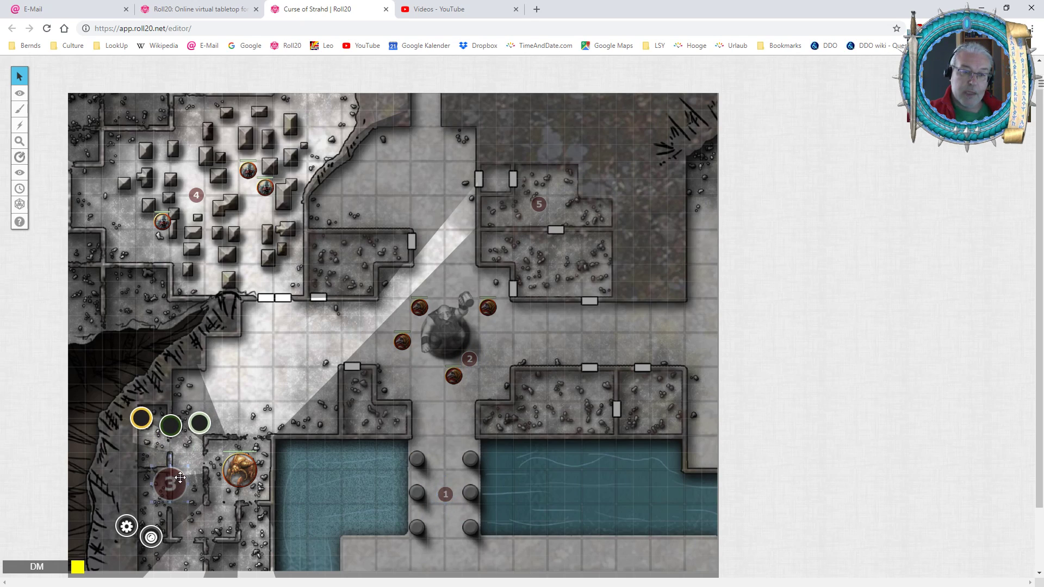
left_click_drag(188, 466, 176, 483)
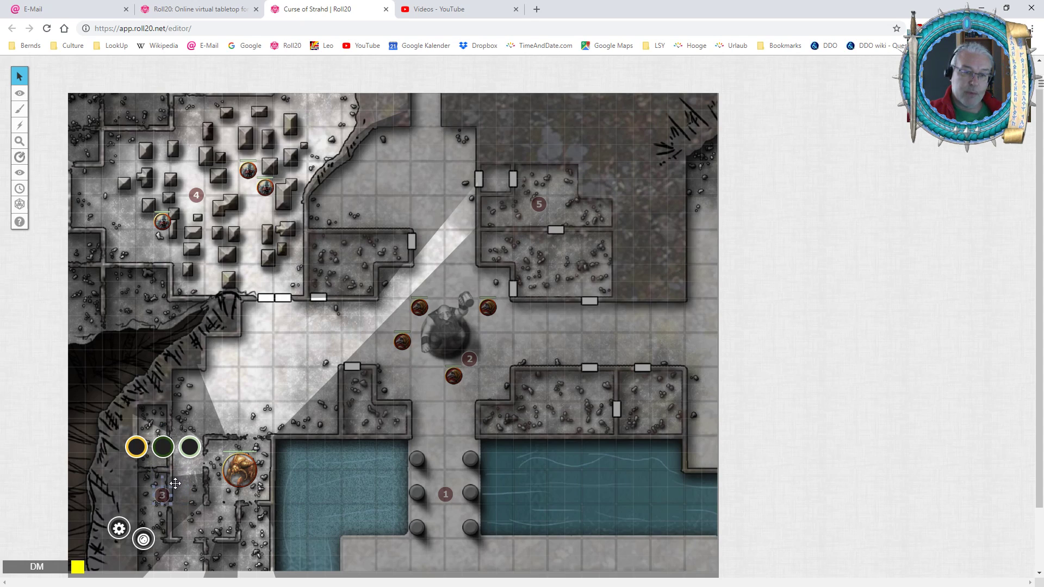
left_click(187, 488)
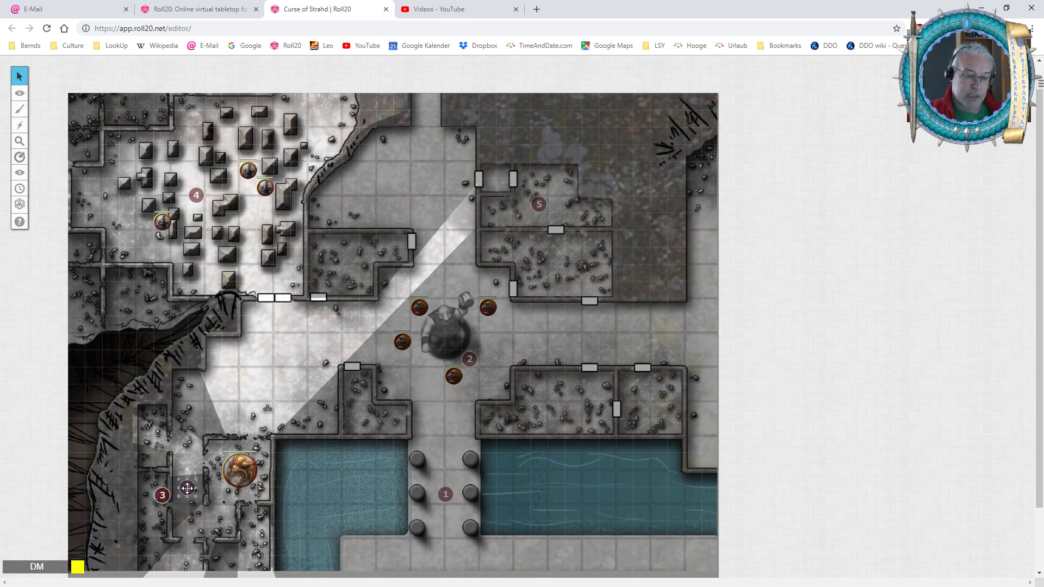
left_click(187, 487)
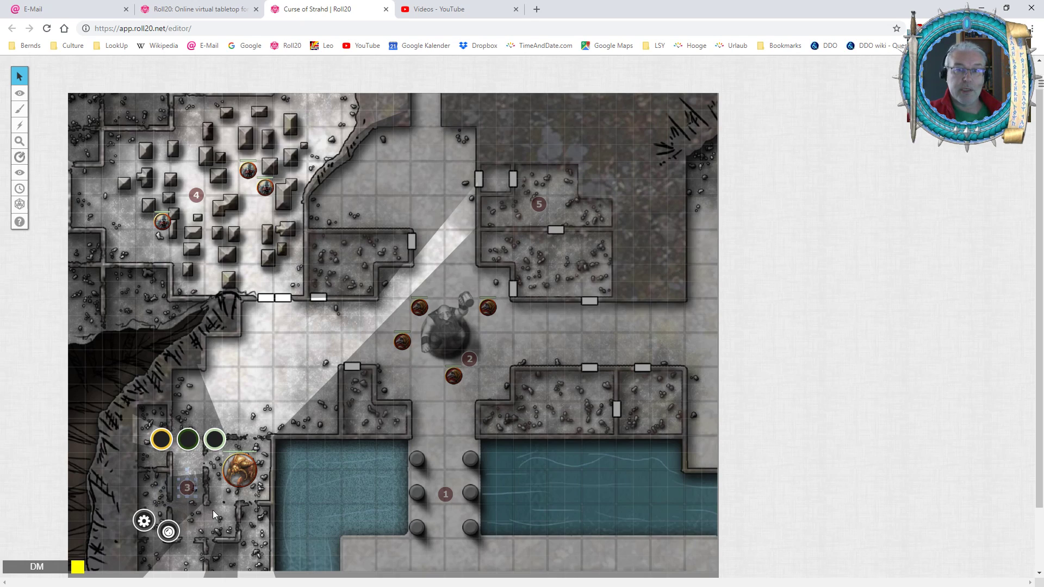
Return to the Objects & Tokens layer and check the size of the creature token beside the statue's raised mug.
left_click(296, 466)
key("ctrl+shift+o")
left_click(236, 472)
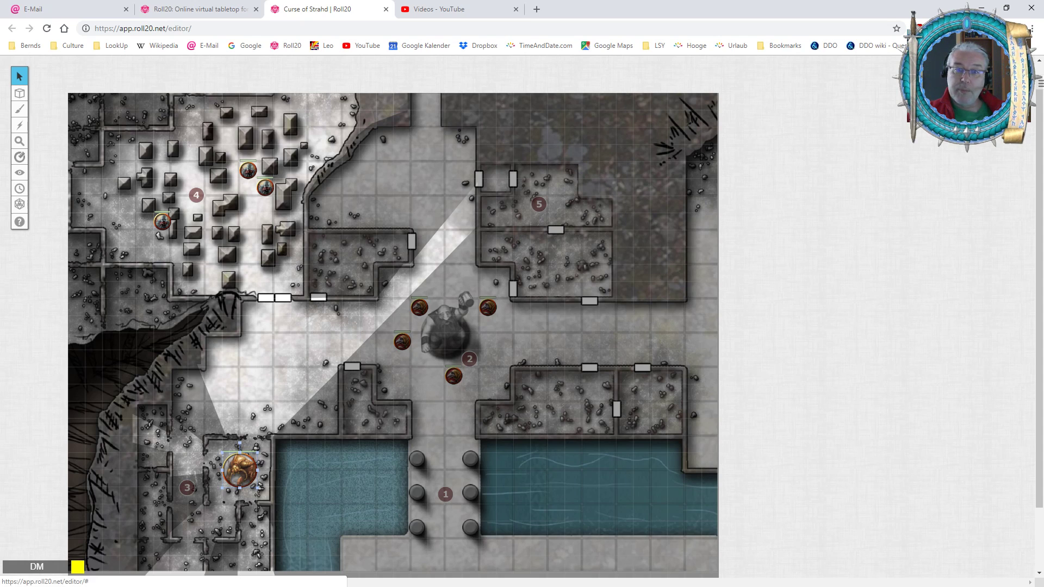
scroll(504, 356, "up", 5)
scroll(507, 350, "up", 1)
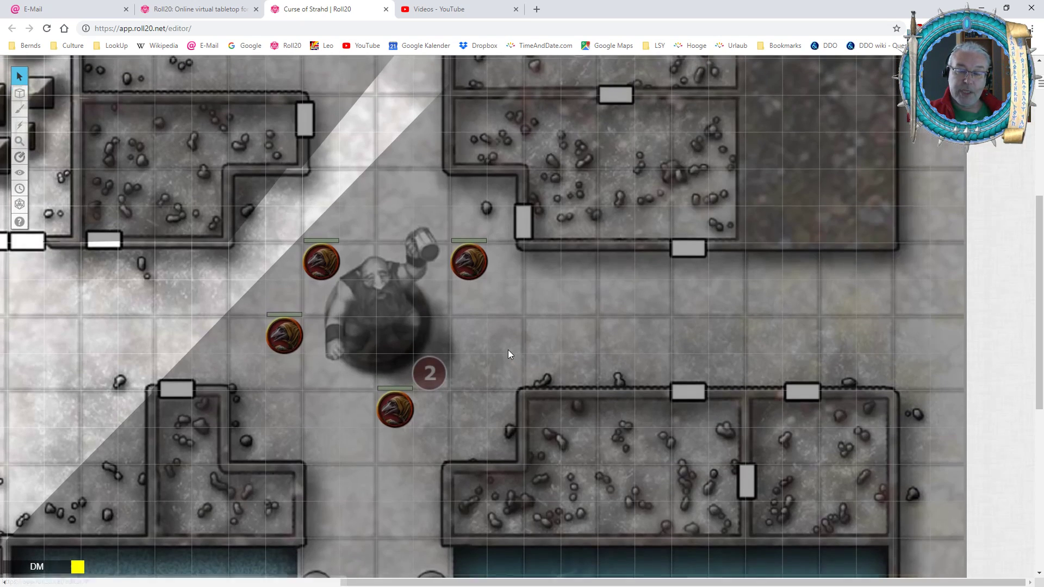
left_click(469, 272)
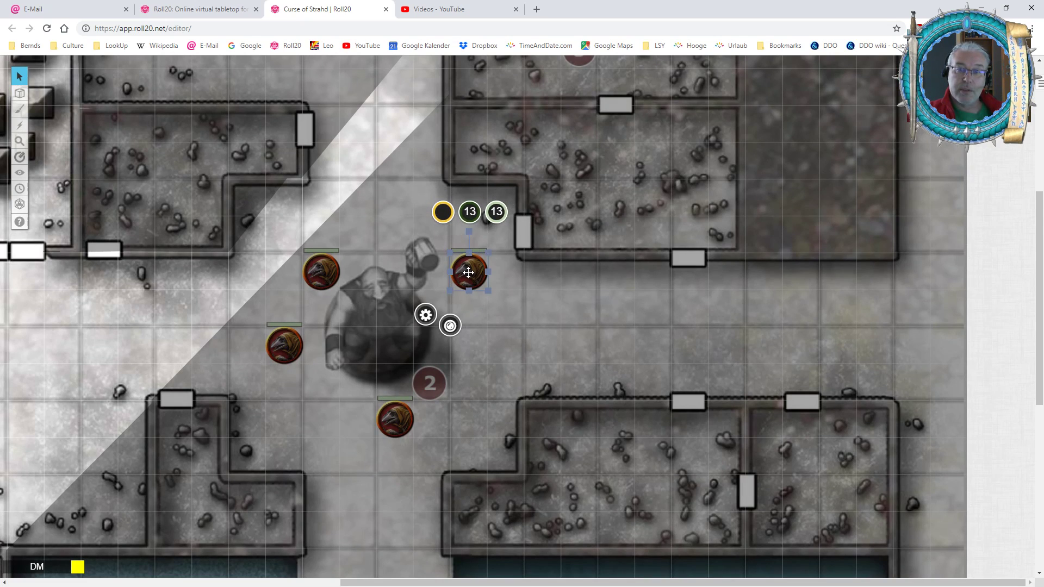
left_click(445, 259)
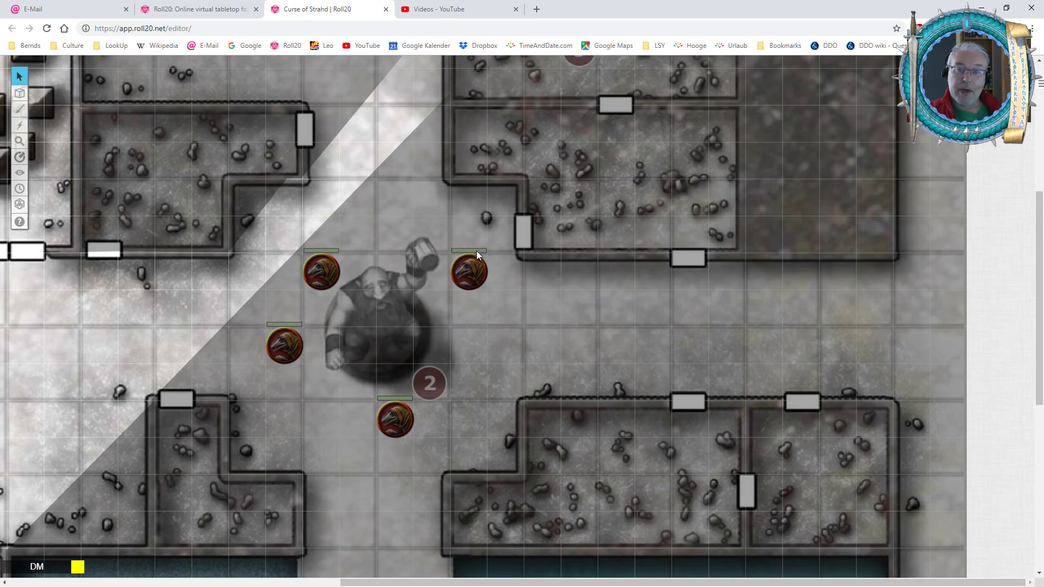
Shrink the creature token beside the statue's mug to about half its width and enlarge it back to one grid square.
left_click(476, 272)
left_click_drag(487, 290, 473, 276)
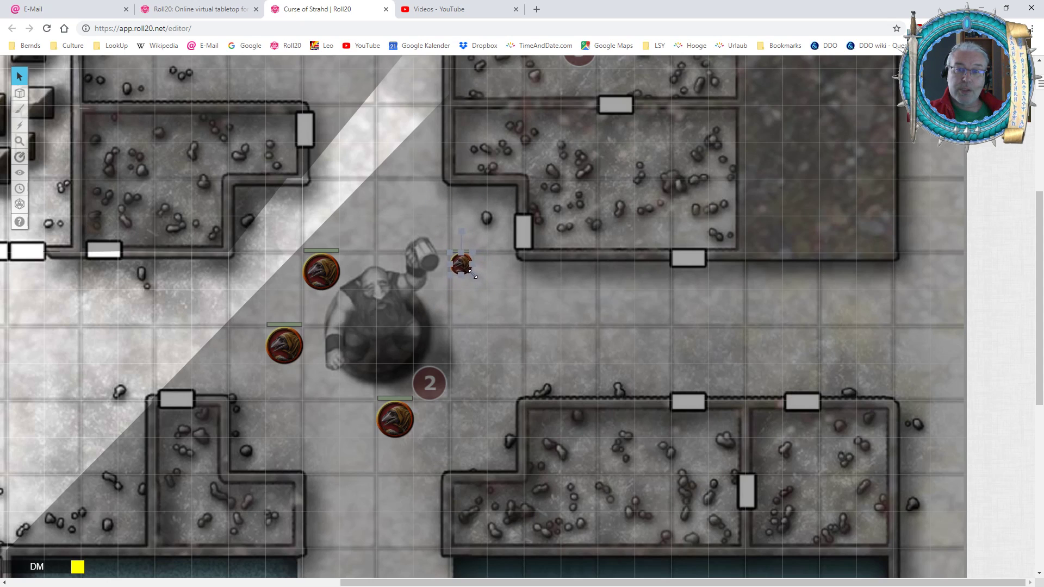
left_click(511, 304)
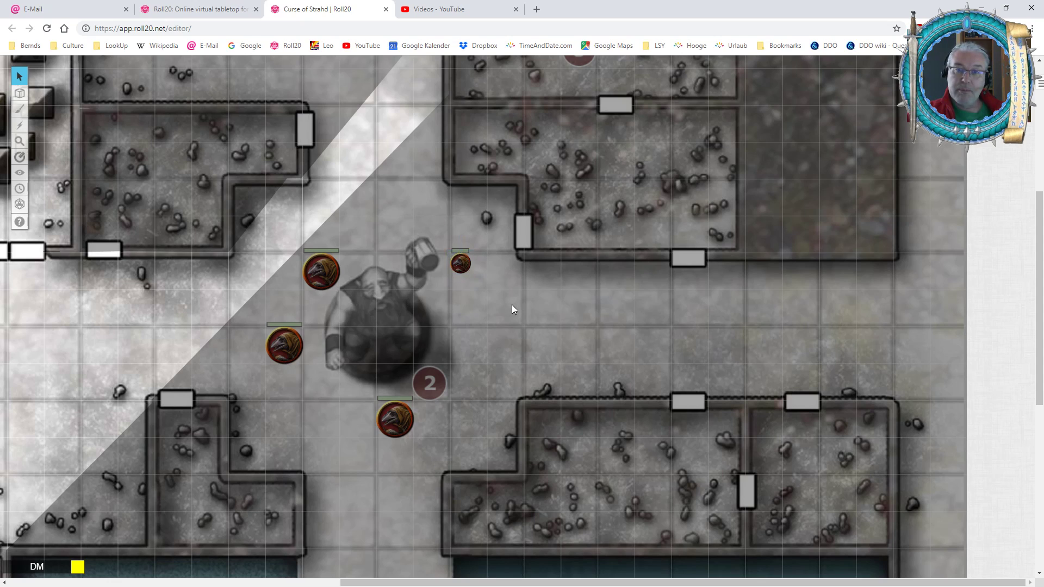
left_click(463, 266)
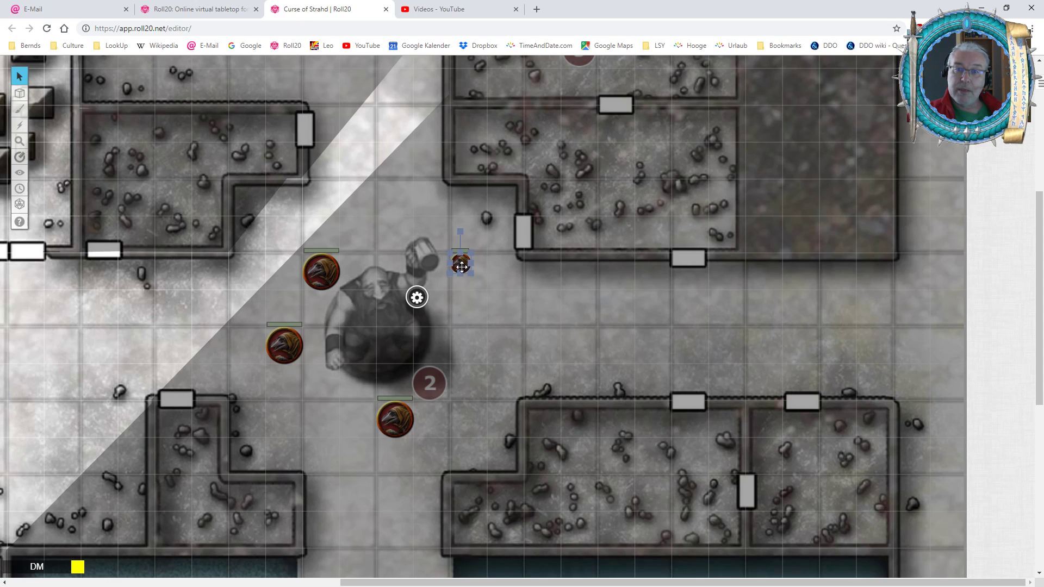
left_click_drag(472, 274, 486, 288)
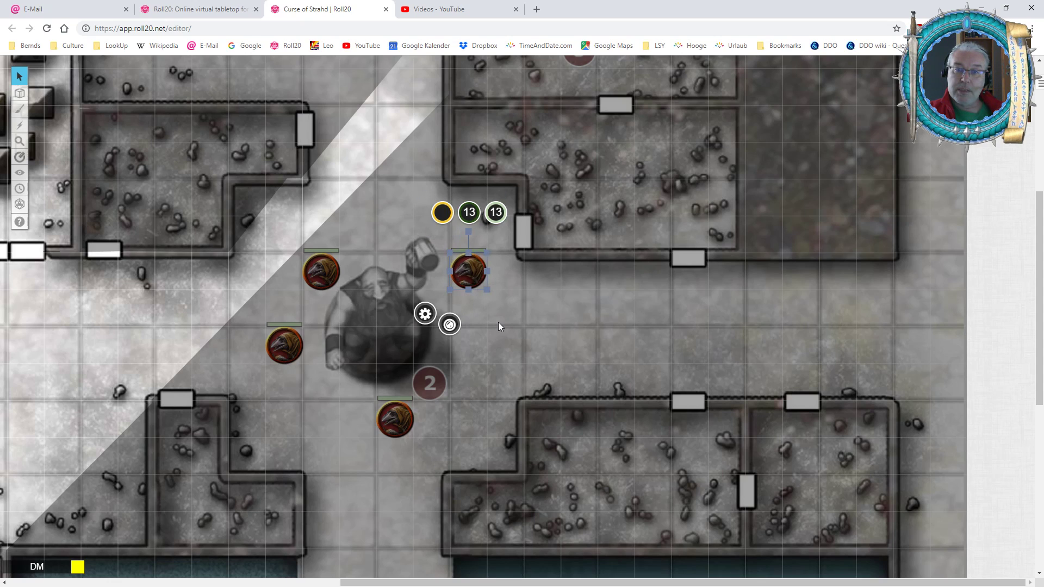
Add the crossed-circle status marker to the creature token beside the statue's mug and remove it again.
left_click(450, 325)
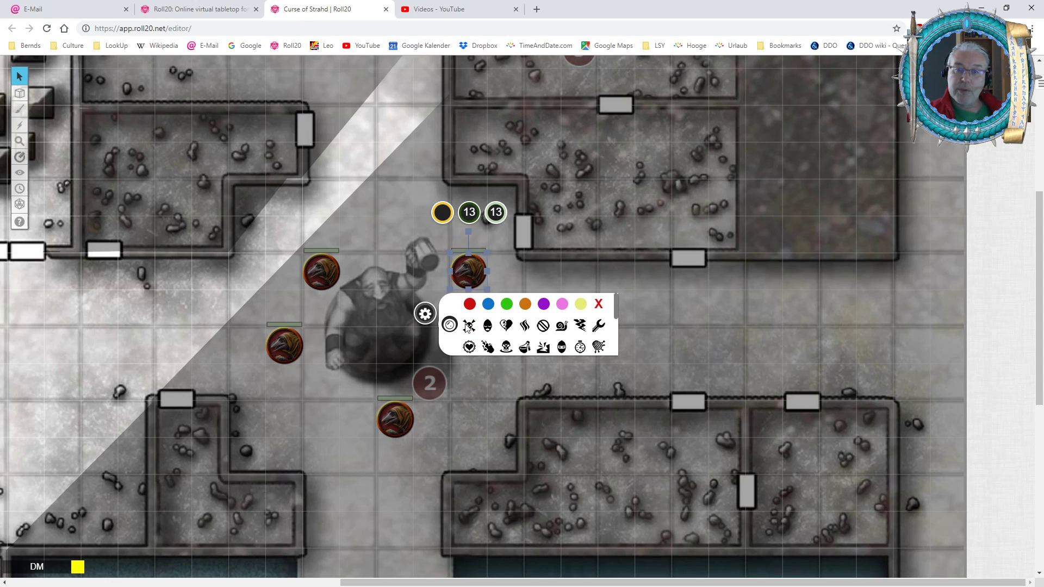
left_click(543, 335)
left_click(659, 262)
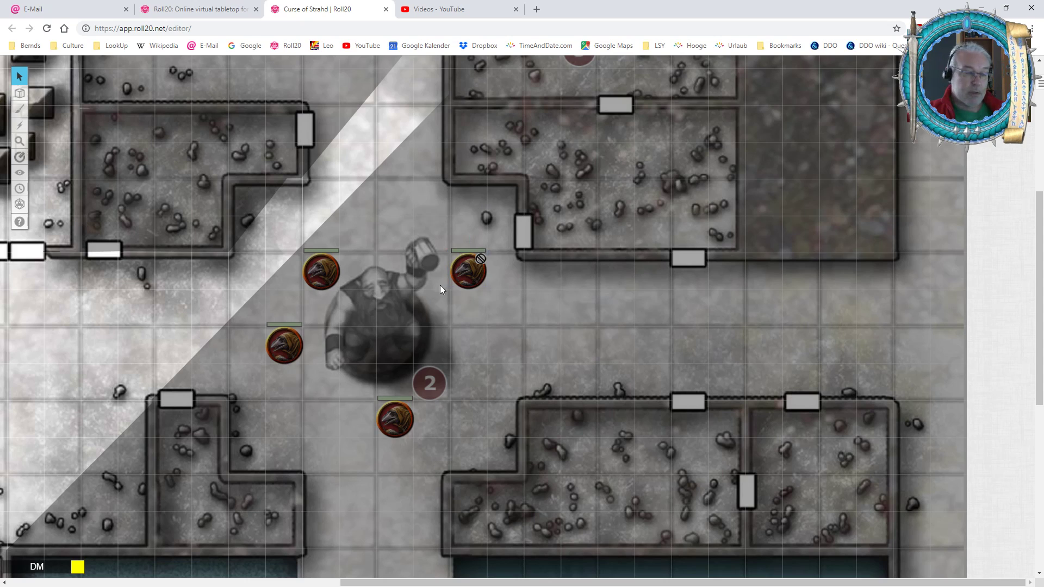
left_click(466, 271)
left_click(449, 325)
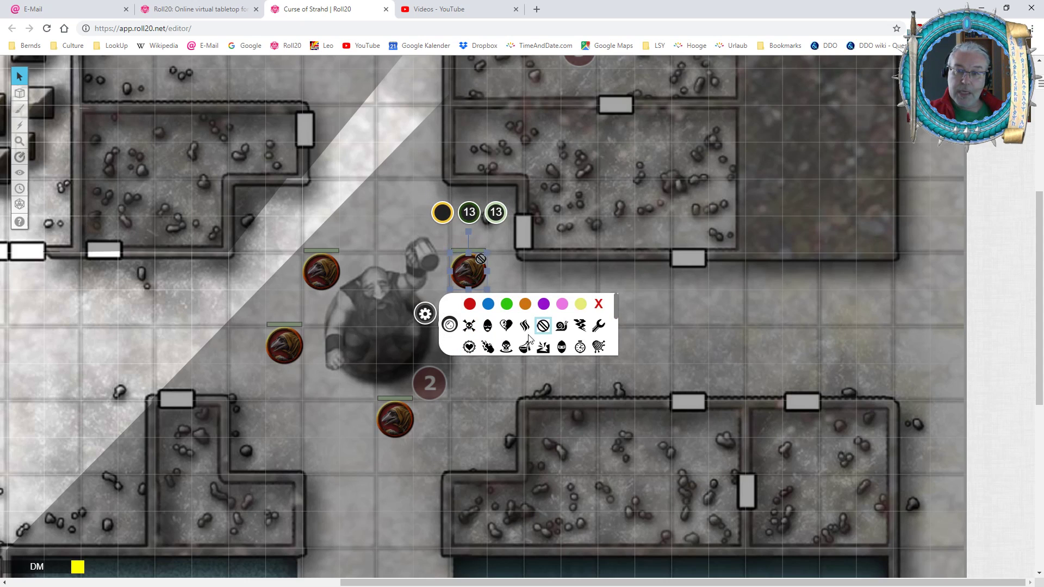
left_click(543, 325)
left_click(535, 278)
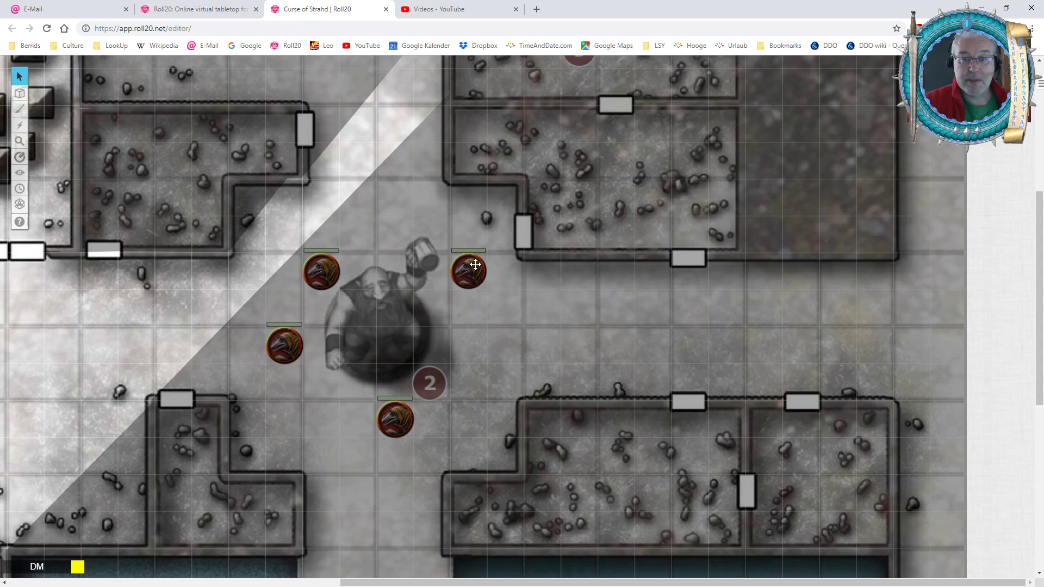
mouse_move(469, 272)
left_mouse_down()
mouse_move(472, 248)
mouse_move(472, 285)
left_mouse_up()
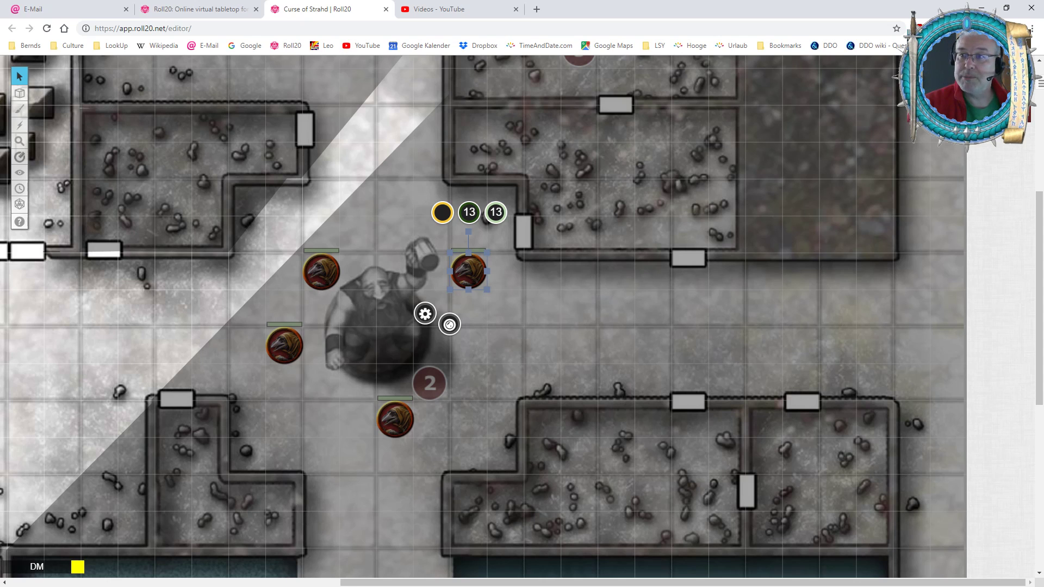
left_click(1014, 134)
left_click(1014, 134)
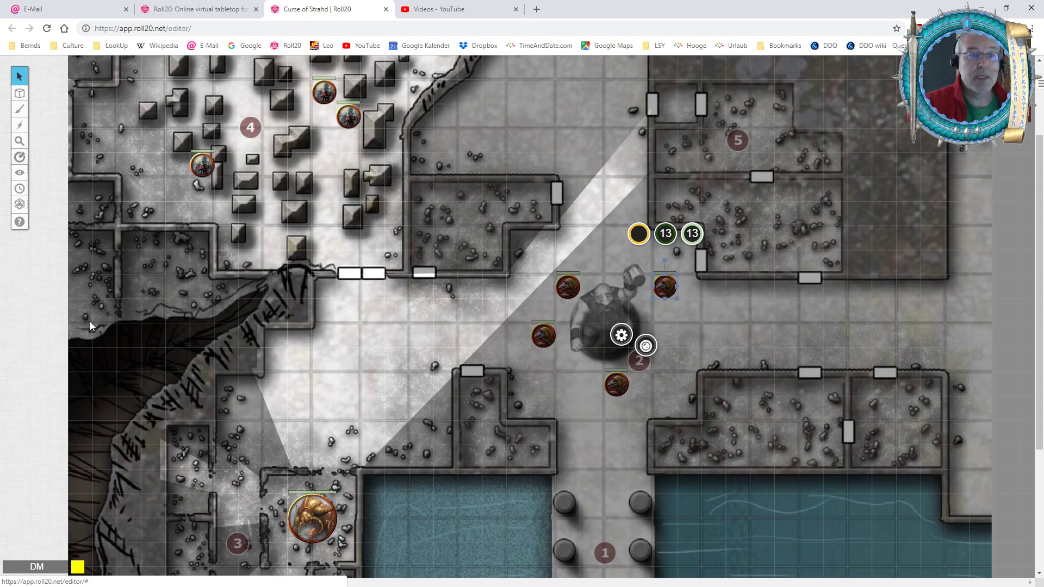